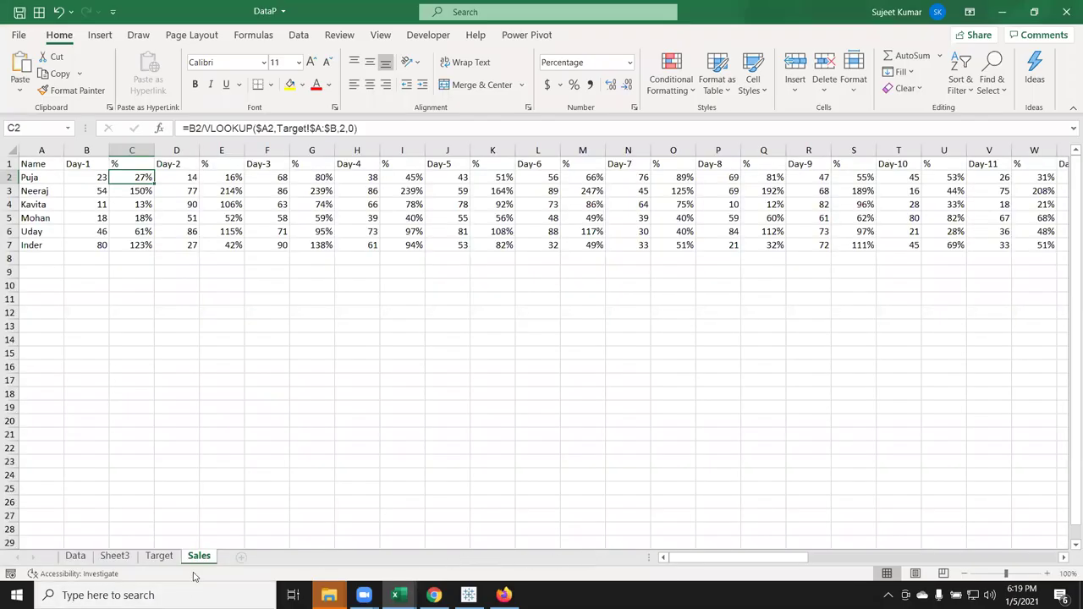
# Insert a new blank worksheet, Sheet4, right after the Sales sheet
pyautogui.click(242, 557)
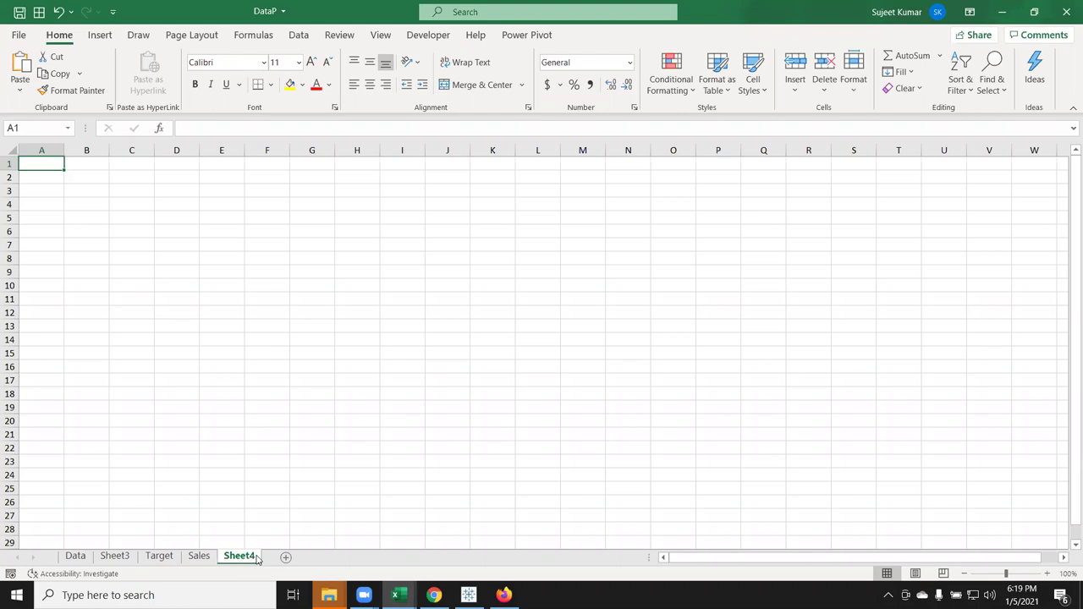
# Zoom in and enter the letter A in cell B3
pyautogui.scroll(5, 148, 454)
pyautogui.scroll(2, 148, 455)
pyautogui.scroll(1, 150, 456)
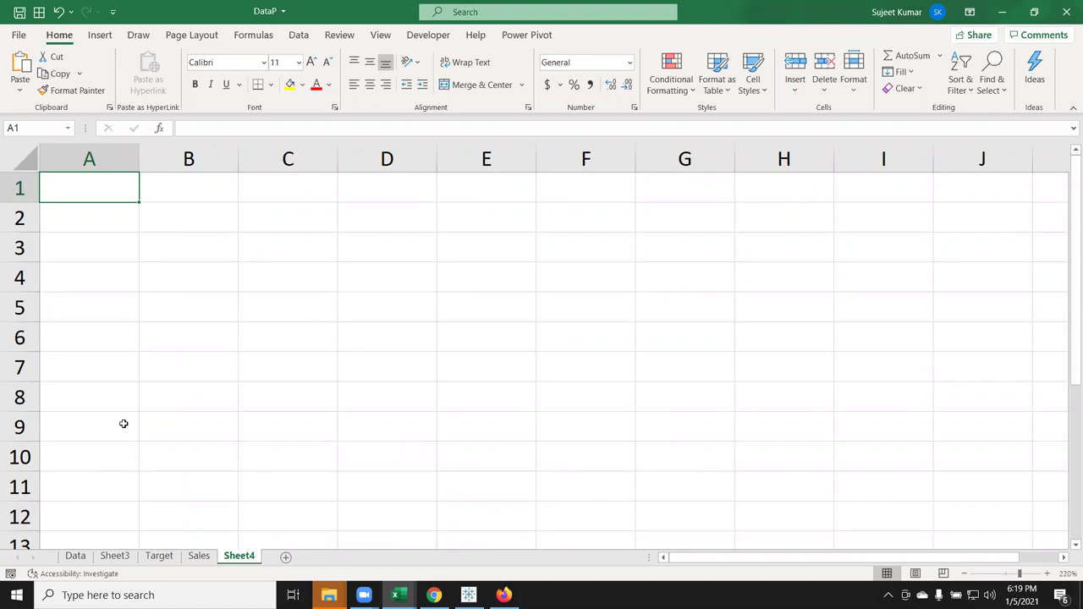
pyautogui.click(205, 247)
pyautogui.write('A')
pyautogui.press('Tab')
# Enter =REPT(B3,5) in C3 so it shows AAAAA
pyautogui.write('=r')
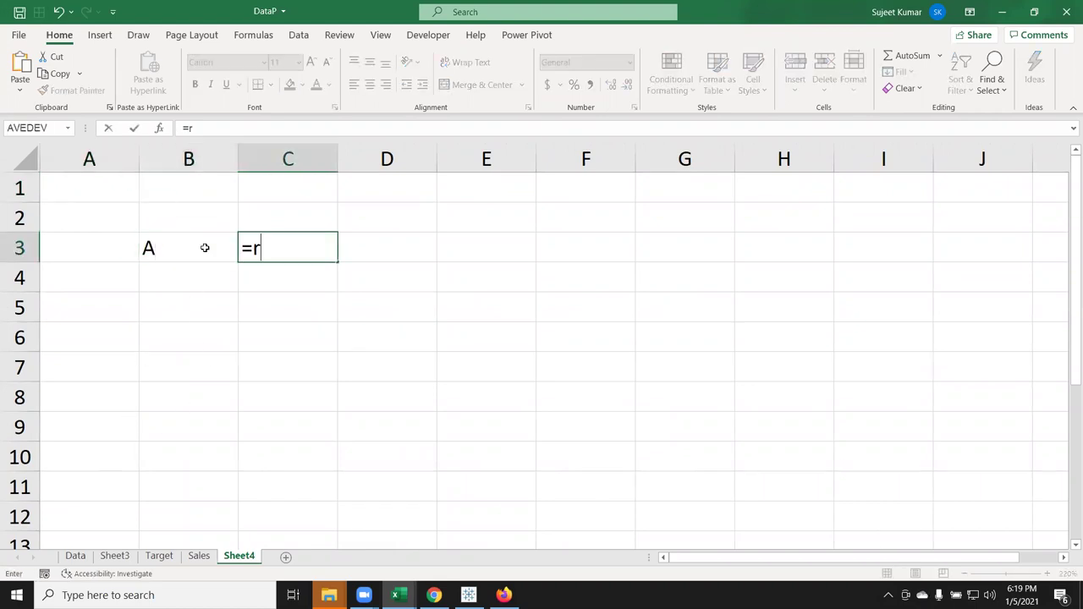
pyautogui.write('e')
pyautogui.press('Down')
pyautogui.press('Down')
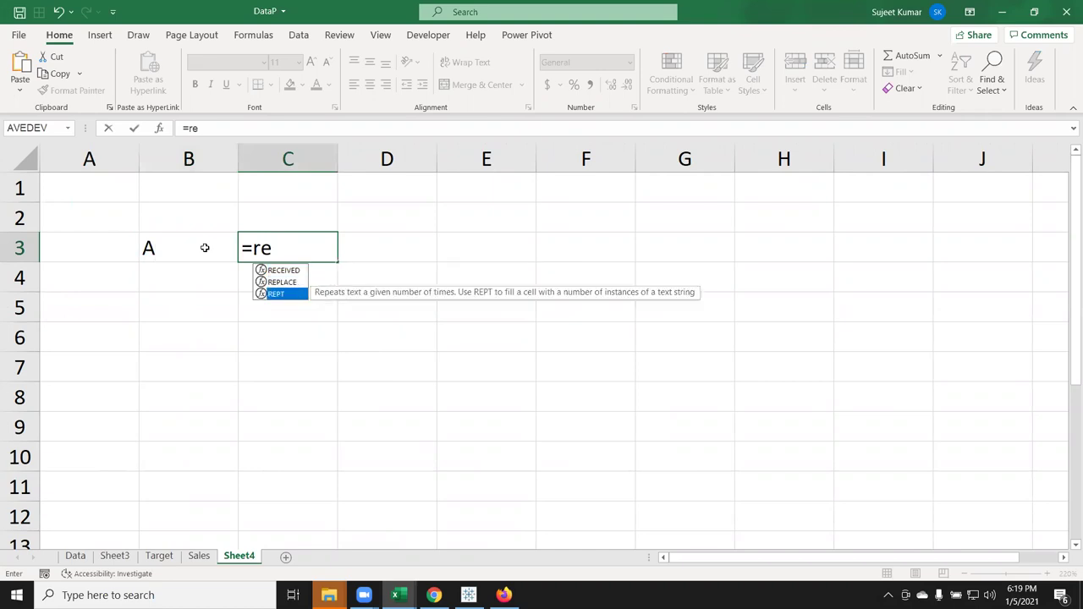
pyautogui.press('Tab')
pyautogui.press('Left')
pyautogui.press('Left')
pyautogui.press('Right')
pyautogui.write(',5')
pyautogui.press('Return')
# Check C3's formula and select the range B3:C3
pyautogui.press('Up')
pyautogui.press('Right')
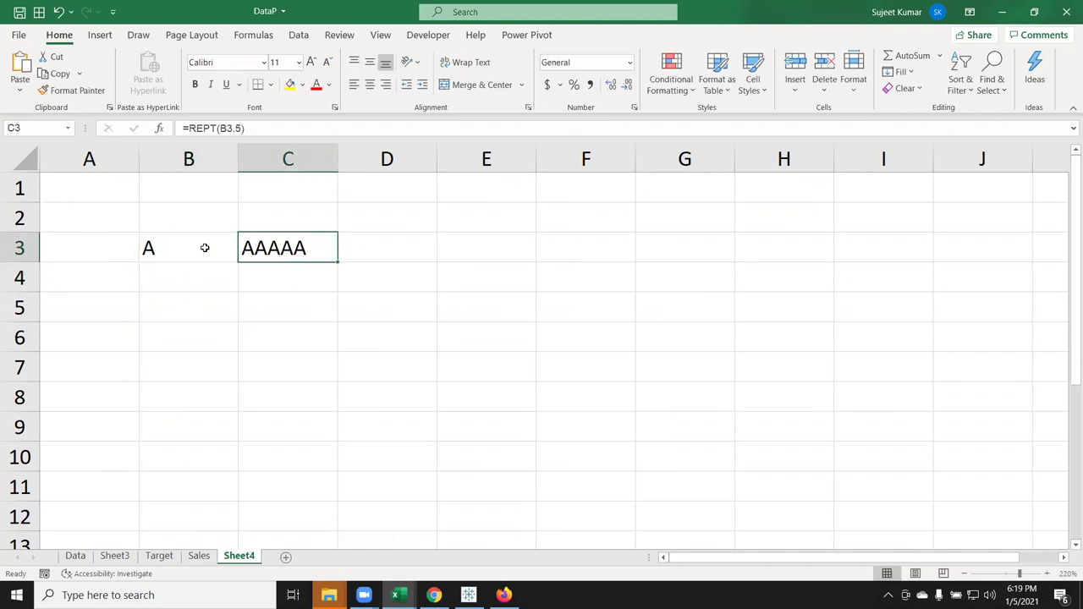
pyautogui.click(205, 248)
pyautogui.hotkey('shift', 'Right')
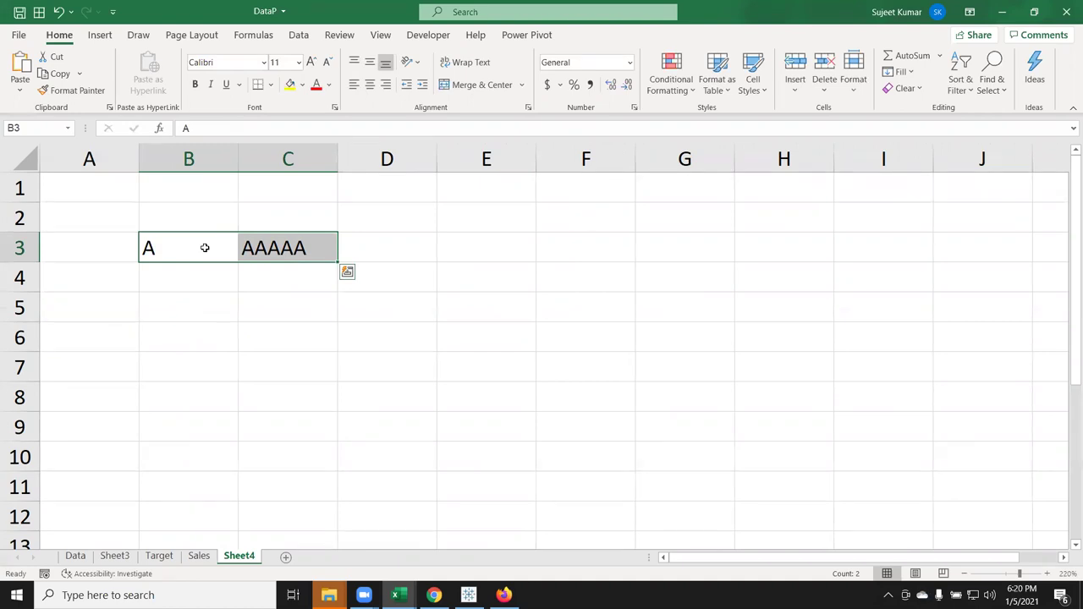
# Clear B3:C3 and type the header Sales in A1
pyautogui.press('Delete')
pyautogui.press('Up')
pyautogui.press('Up')
pyautogui.press('Left')
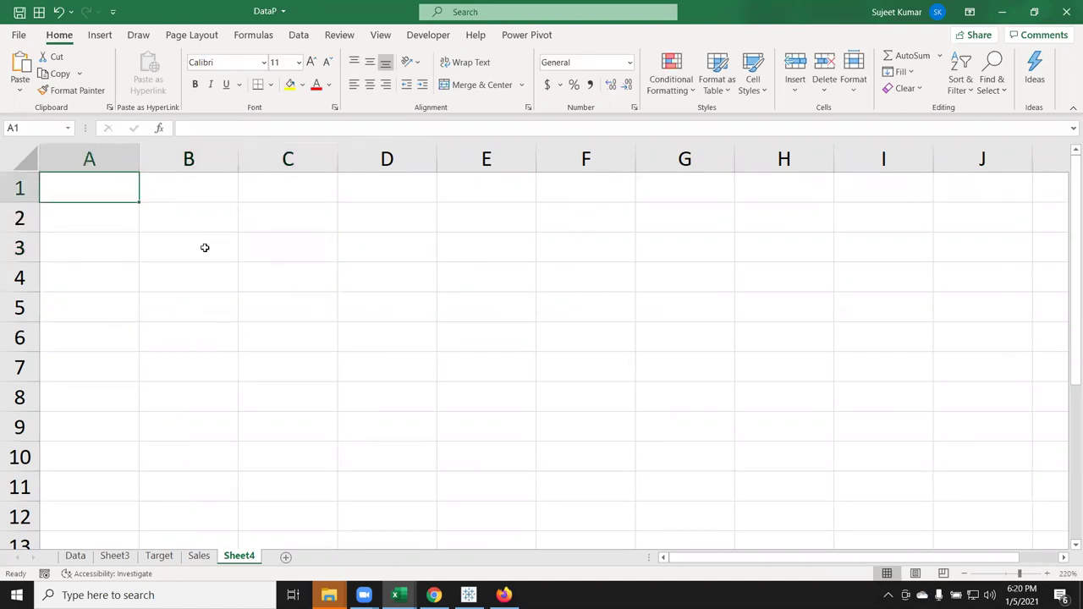
pyautogui.write('Sales')
pyautogui.press('Return')
# Enter 85, 36, 25, 41, 85, 36, 63 in A2:A8 and select them
pyautogui.write('85')
pyautogui.press('Return')
pyautogui.write('36')
pyautogui.press('Return')
pyautogui.write('25')
pyautogui.press('Return')
pyautogui.write('41')
pyautogui.press('Return')
pyautogui.write('85')
pyautogui.press('Return')
pyautogui.write('36')
pyautogui.press('Return')
pyautogui.write('63')
pyautogui.press('Return')
pyautogui.moveTo(120, 219); pyautogui.dragTo(135, 410)
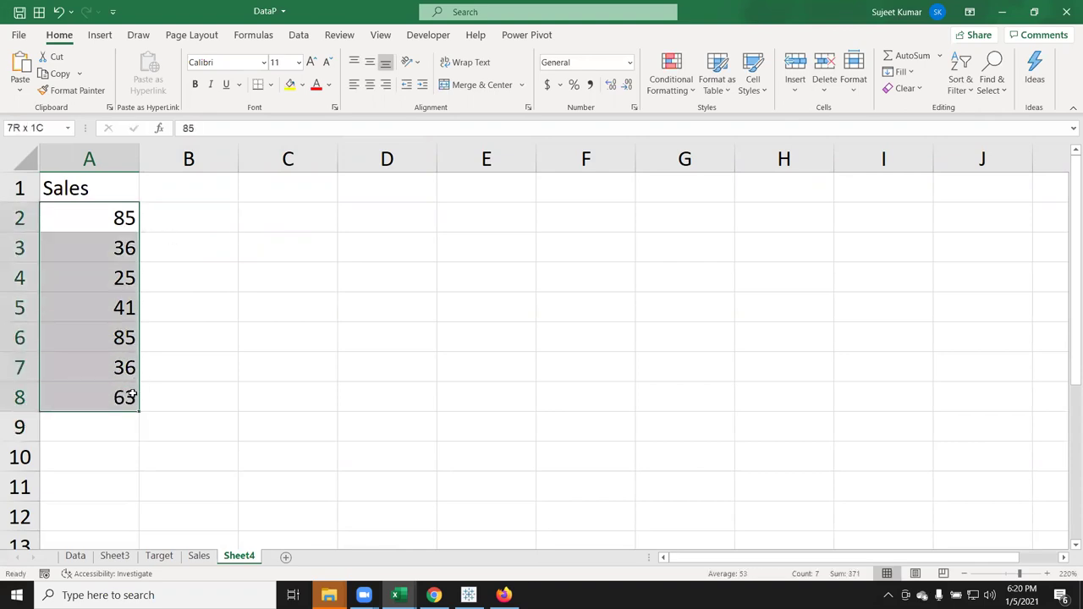
pyautogui.click(666, 82)
pyautogui.moveTo(720, 184)
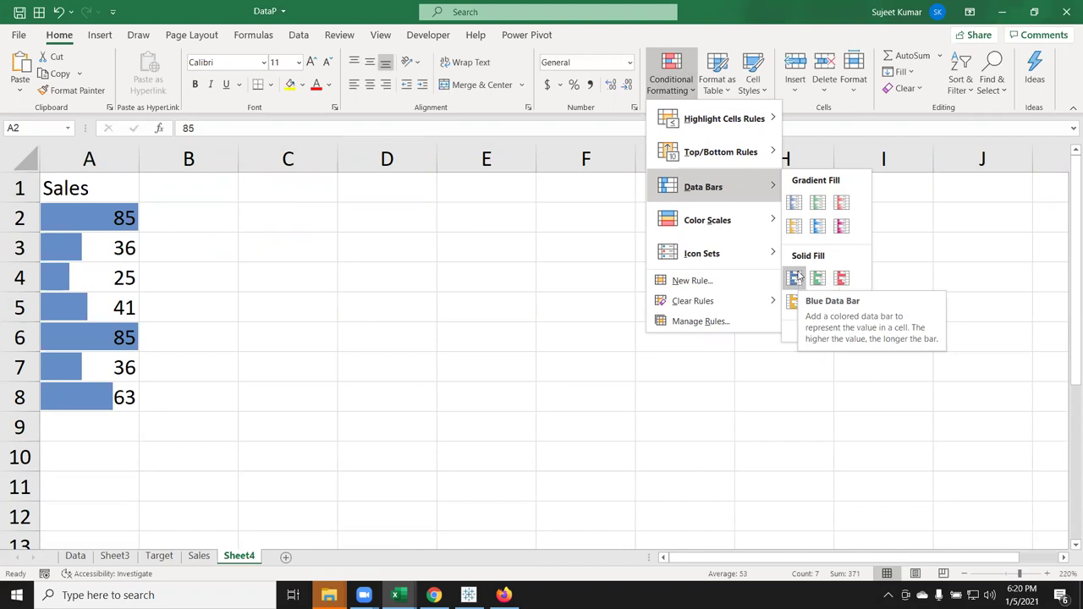
pyautogui.click(796, 277)
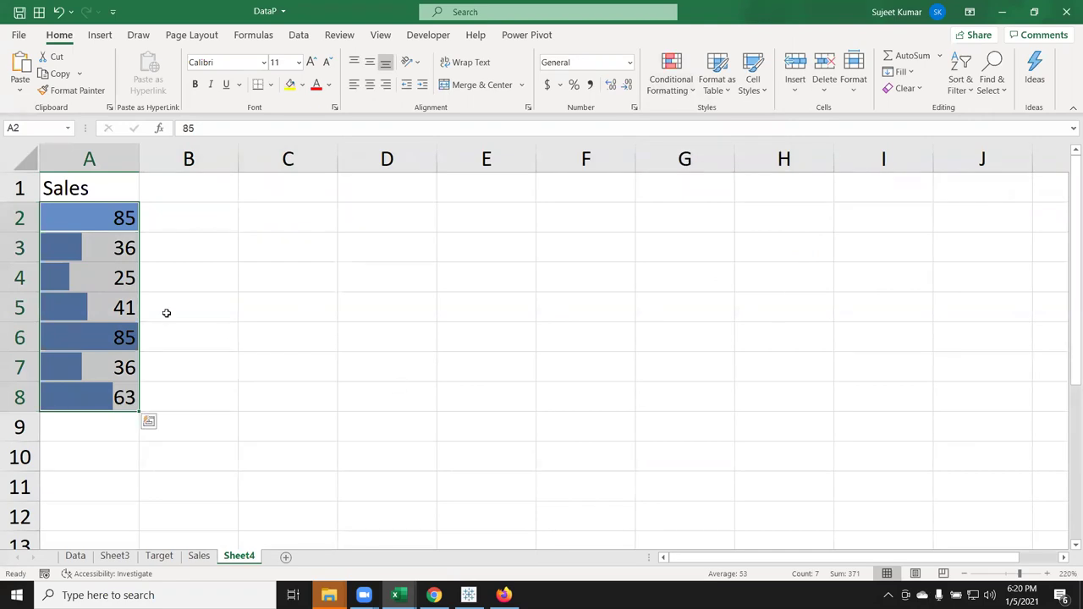
pyautogui.click(127, 298)
pyautogui.click(393, 238)
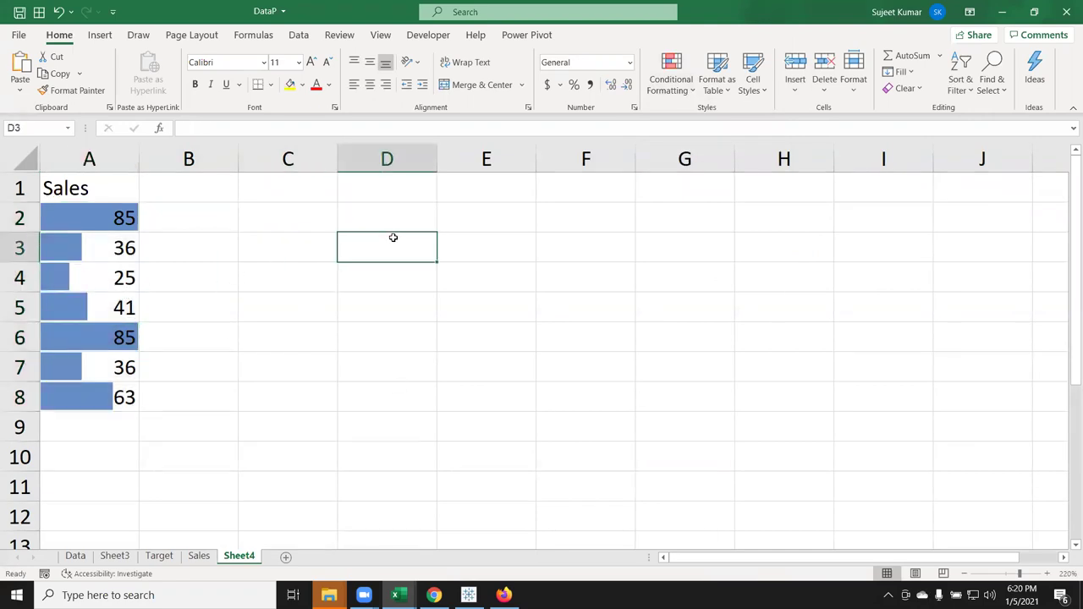
pyautogui.write('=')
pyautogui.click(136, 206)
pyautogui.press('Return')
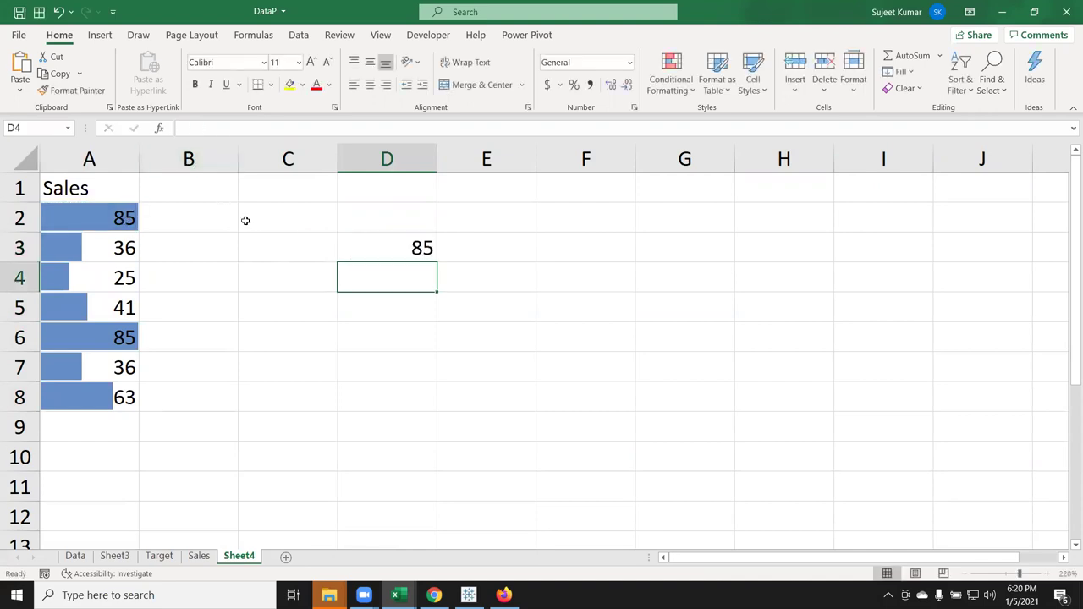
pyautogui.click(378, 252)
pyautogui.press('Delete')
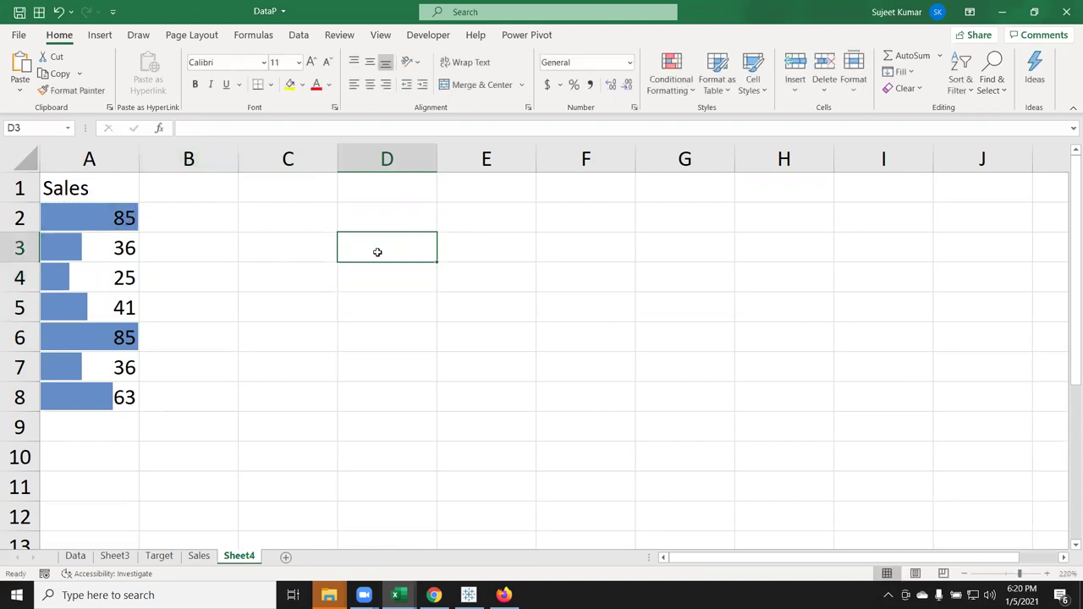
pyautogui.hotkey('ctrl', 'z')
pyautogui.press('Delete')
pyautogui.hotkey('ctrl', 'z')
pyautogui.hotkey('ctrl', 'z')
pyautogui.hotkey('ctrl', 'z')
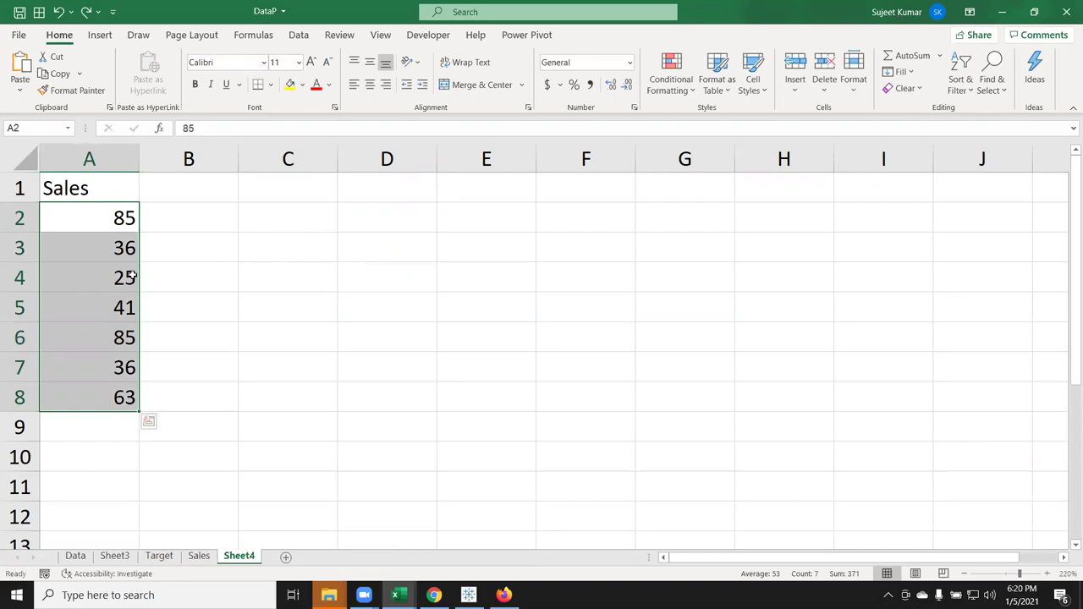
# Autofit column A and review the Sales values in A2:A8
pyautogui.doubleClick(140, 160)
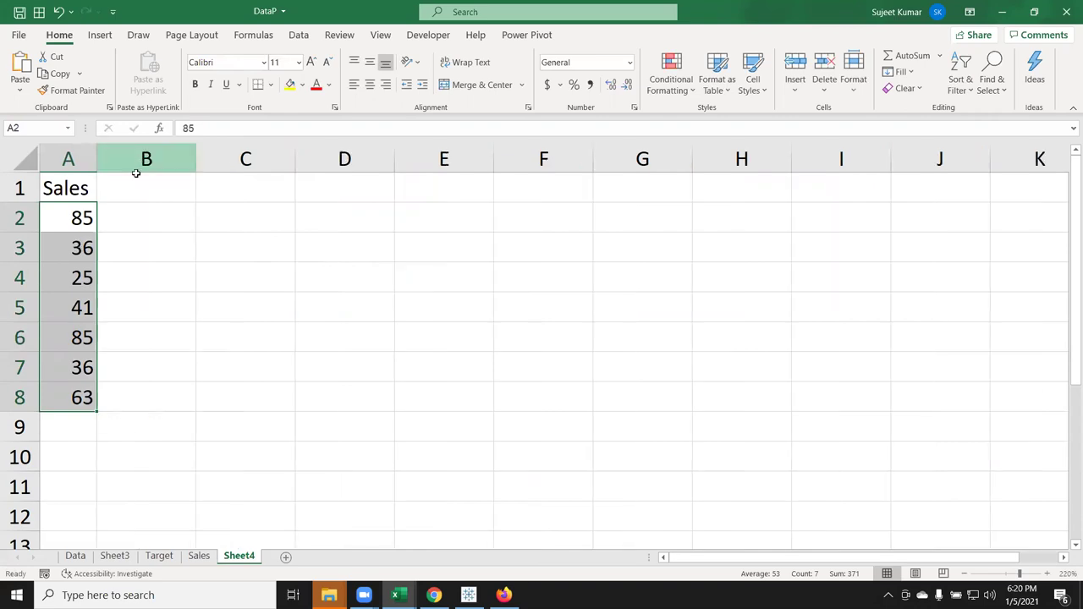
pyautogui.click(107, 217)
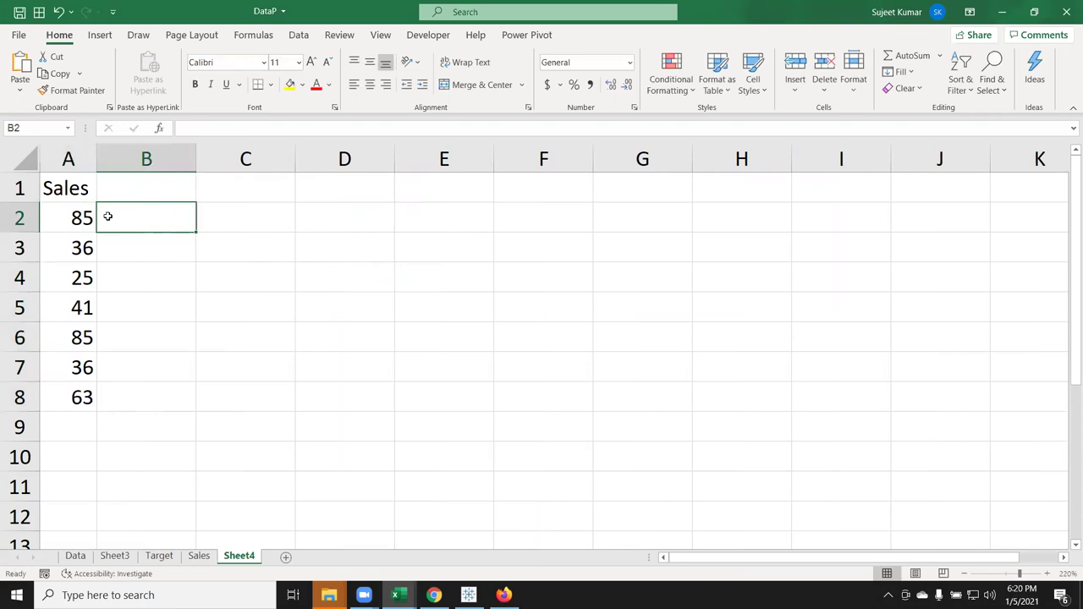
pyautogui.moveTo(108, 216); pyautogui.dragTo(122, 398)
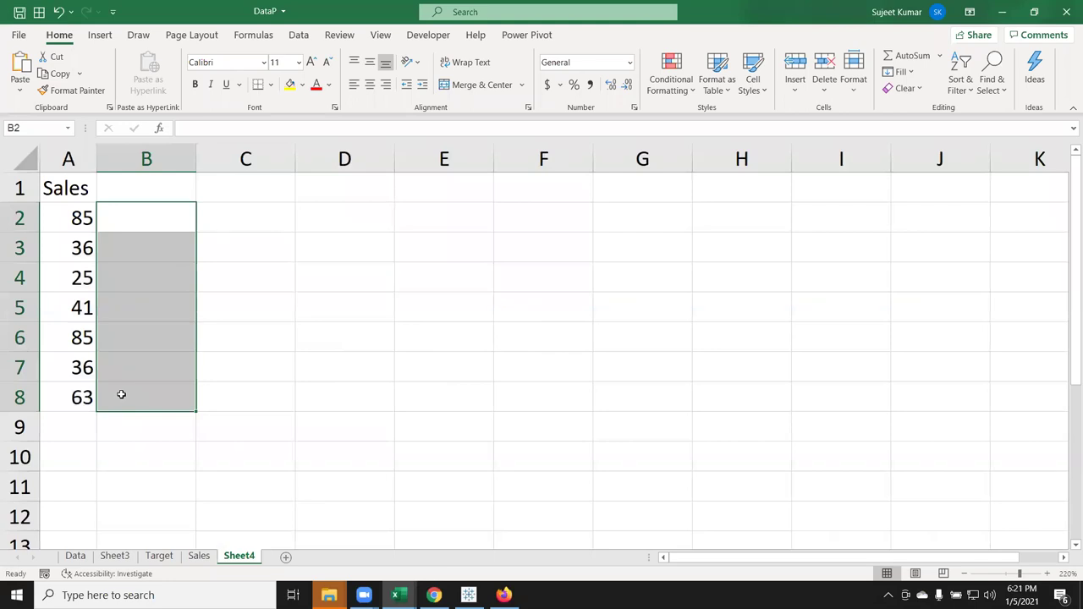
pyautogui.click(74, 218)
pyautogui.click(79, 248)
pyautogui.click(78, 279)
pyautogui.click(78, 309)
pyautogui.click(76, 337)
pyautogui.click(74, 368)
pyautogui.moveTo(78, 396); pyautogui.dragTo(60, 220)
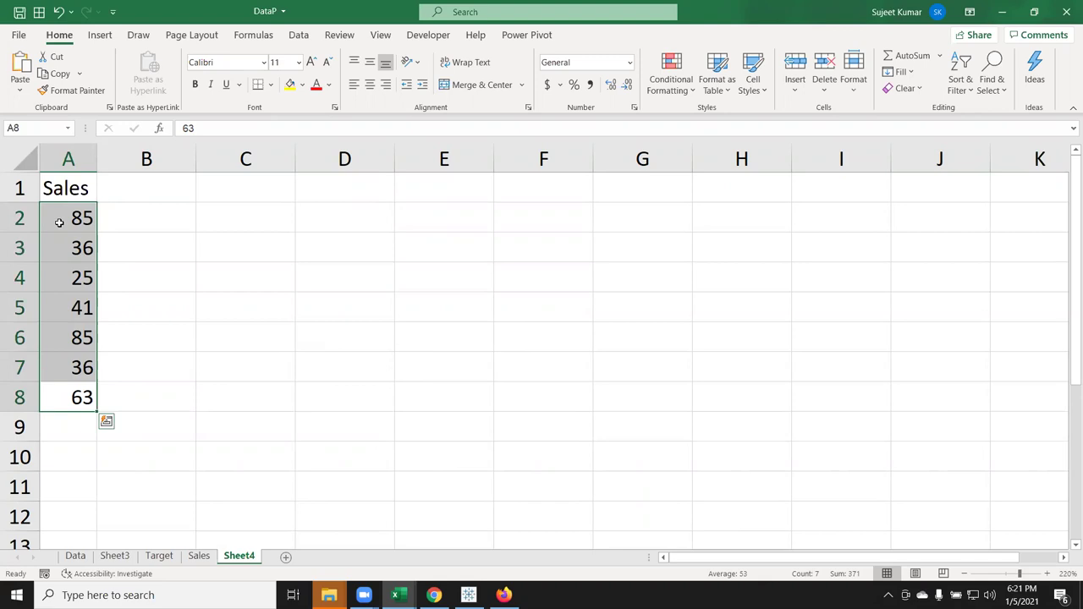
# Enter =REPT("|",A2) in B2 and fill it down to B8
pyautogui.click(131, 230)
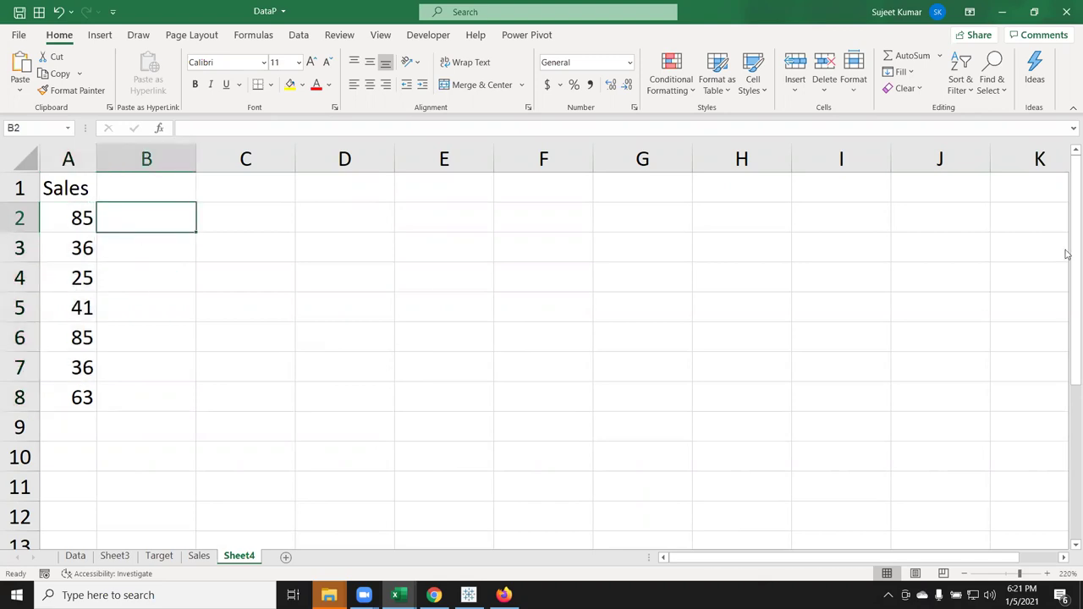
pyautogui.write('=re')
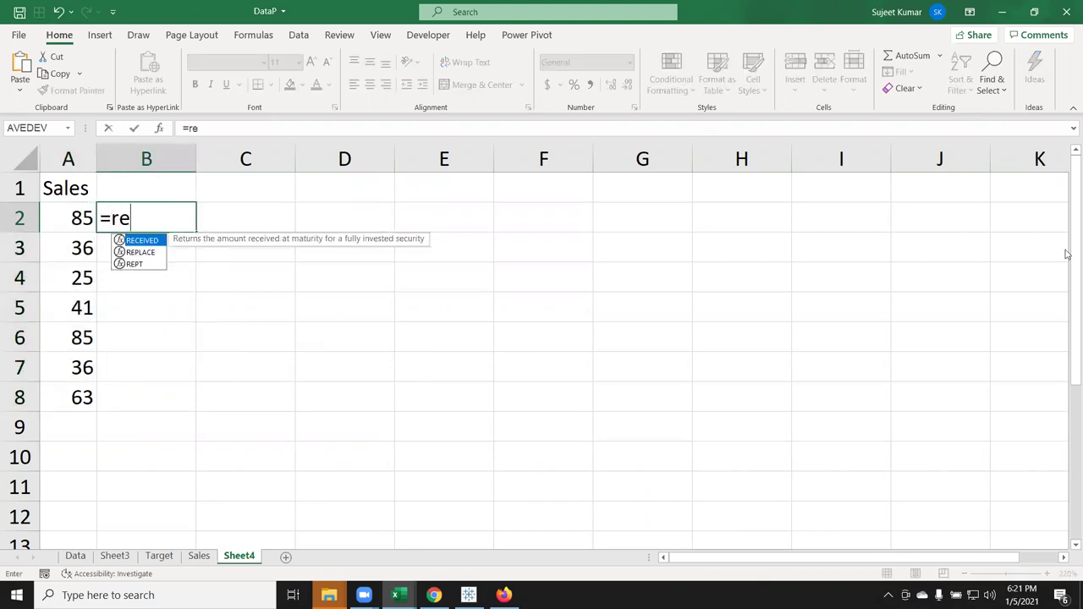
pyautogui.press('Down')
pyautogui.press('Down')
pyautogui.press('Tab')
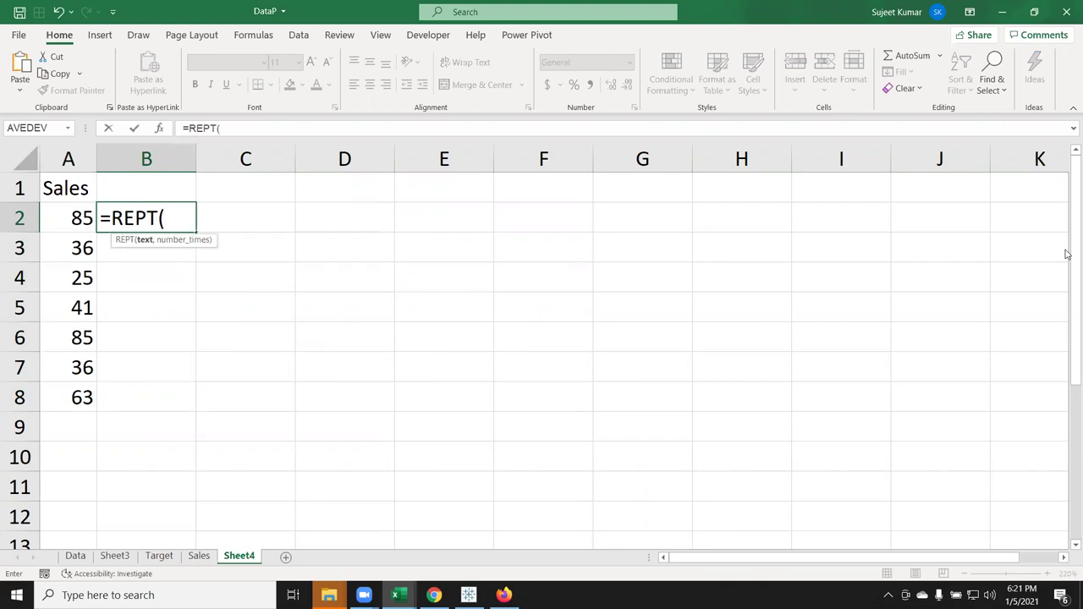
pyautogui.write('"|",')
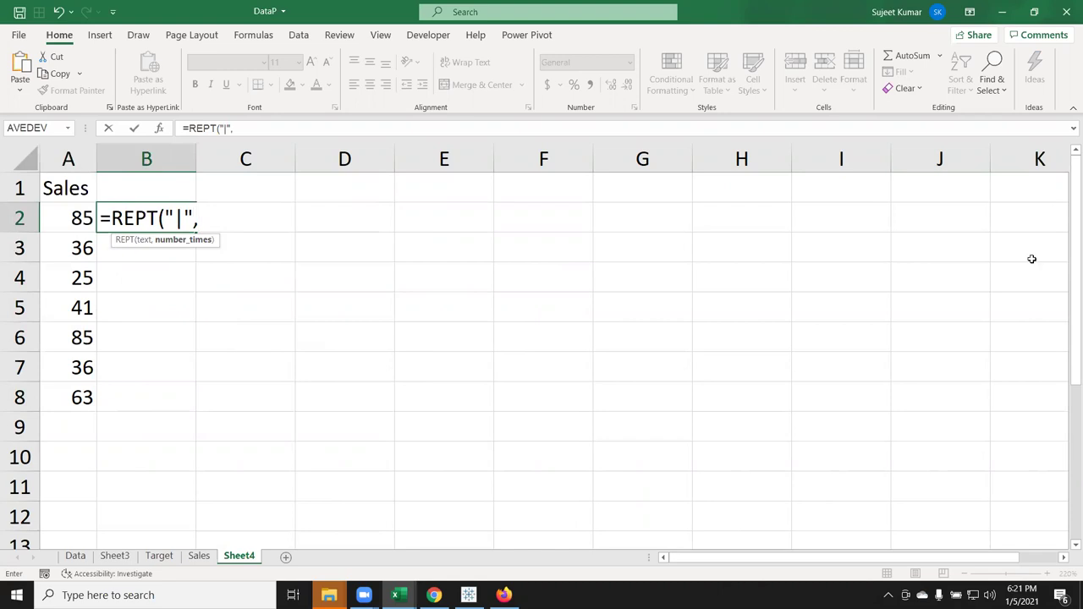
pyautogui.click(84, 212)
pyautogui.press('Return')
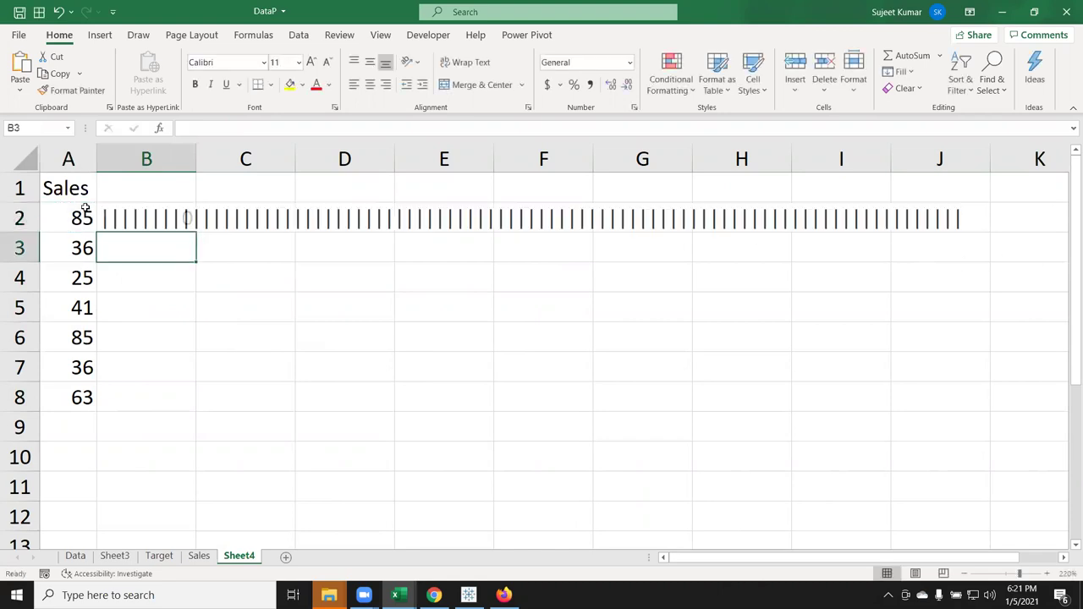
pyautogui.click(165, 224)
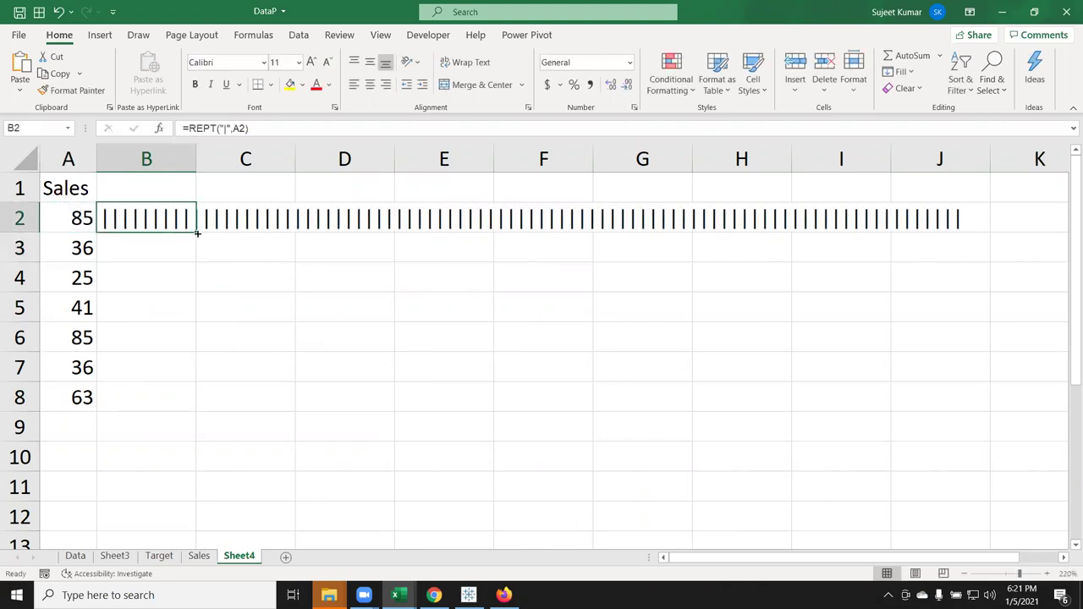
pyautogui.doubleClick(197, 234)
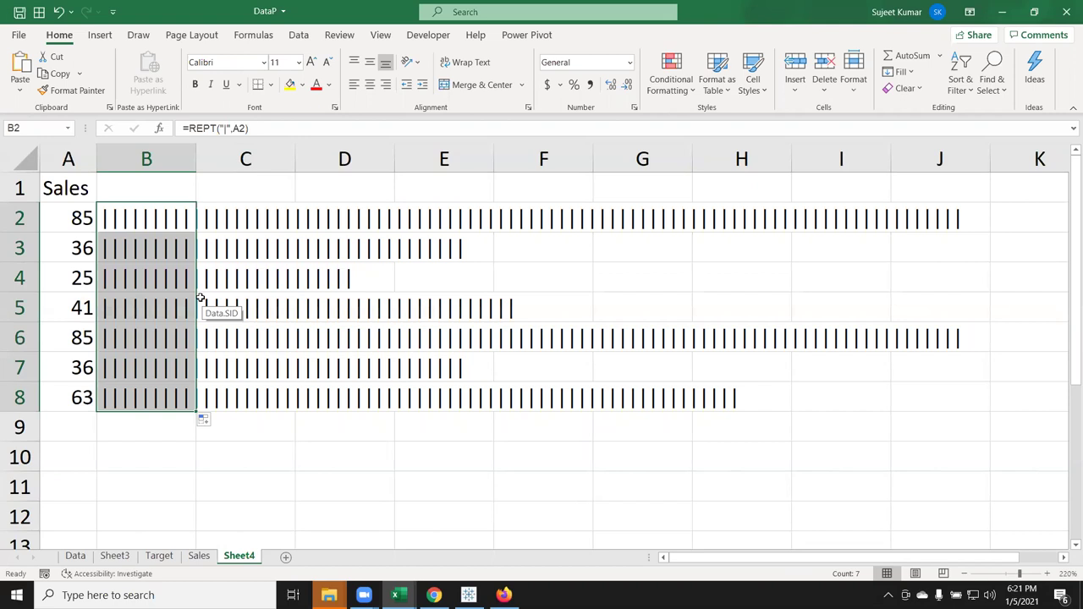
# Set the bar cells' font to Britannic Bold
pyautogui.click(263, 63)
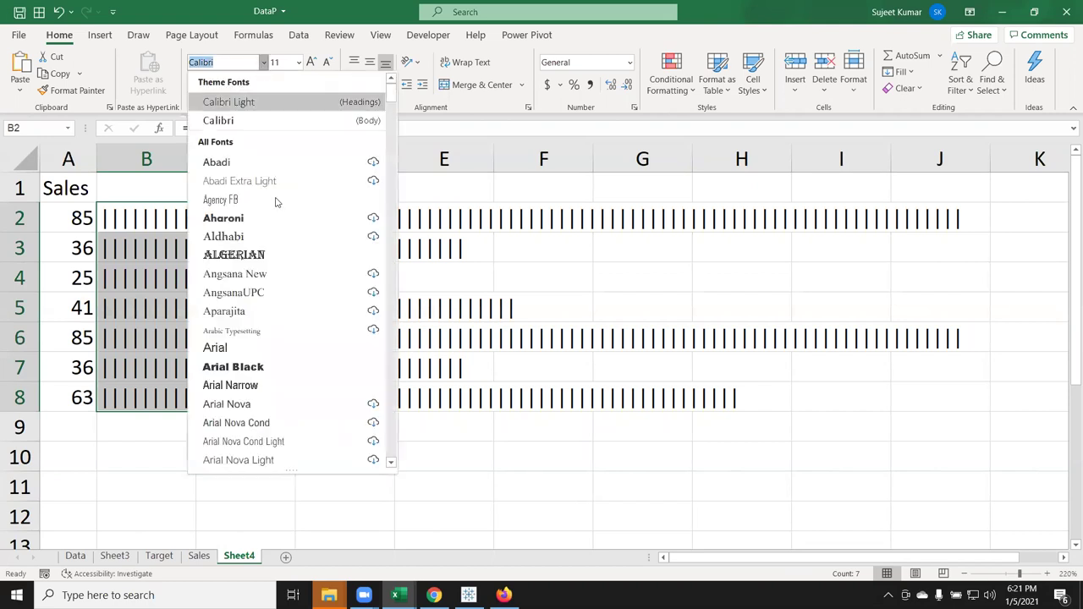
pyautogui.scroll(-3, 277, 370)
pyautogui.scroll(-5, 277, 372)
pyautogui.scroll(-4, 278, 372)
pyautogui.scroll(-1, 277, 374)
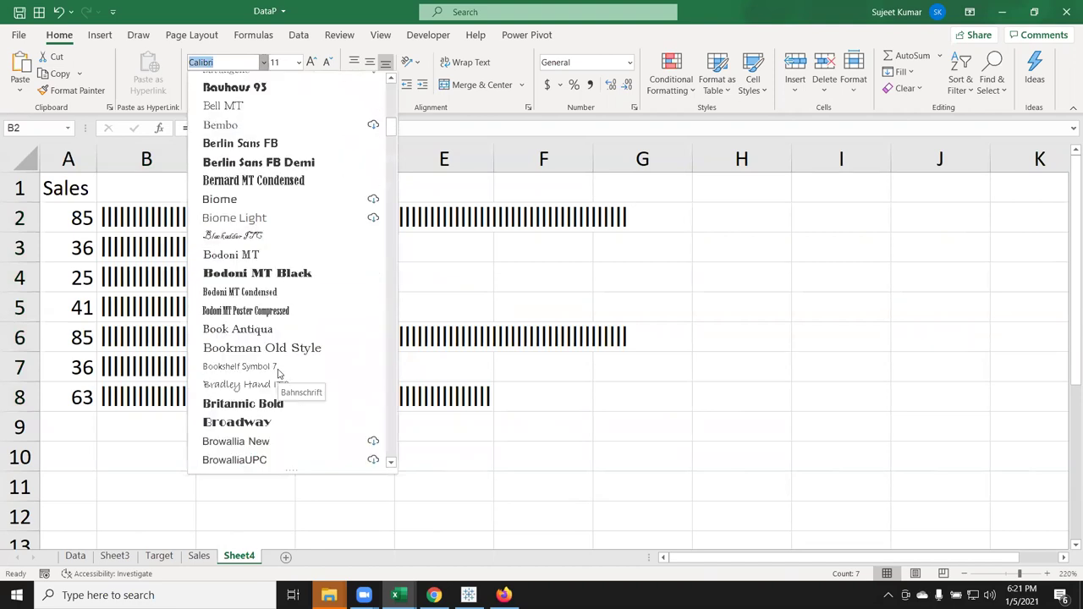
pyautogui.scroll(-2, 277, 374)
pyautogui.click(264, 287)
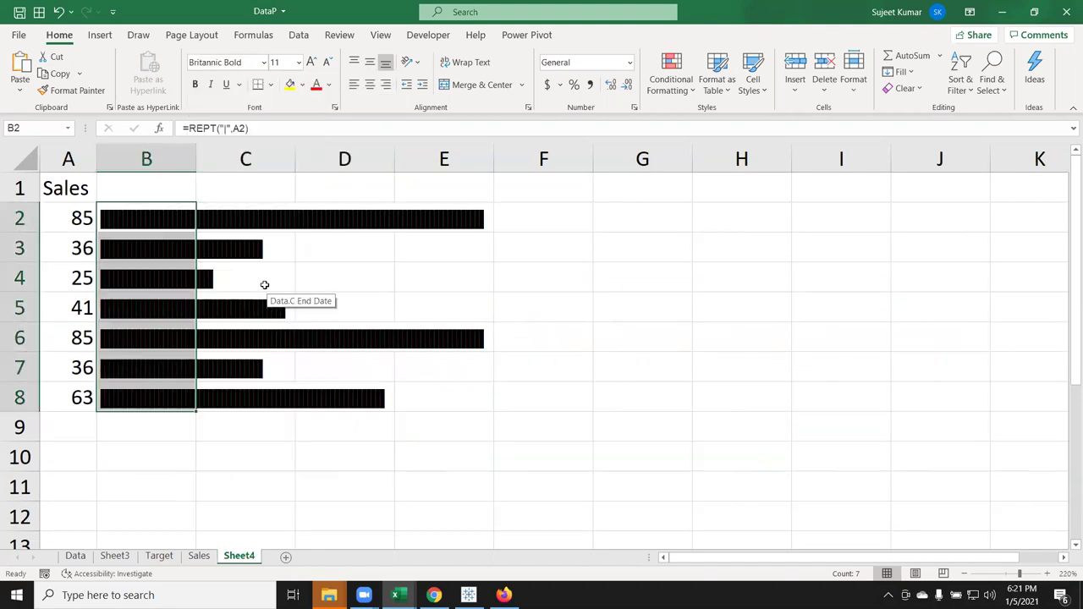
pyautogui.click(302, 281)
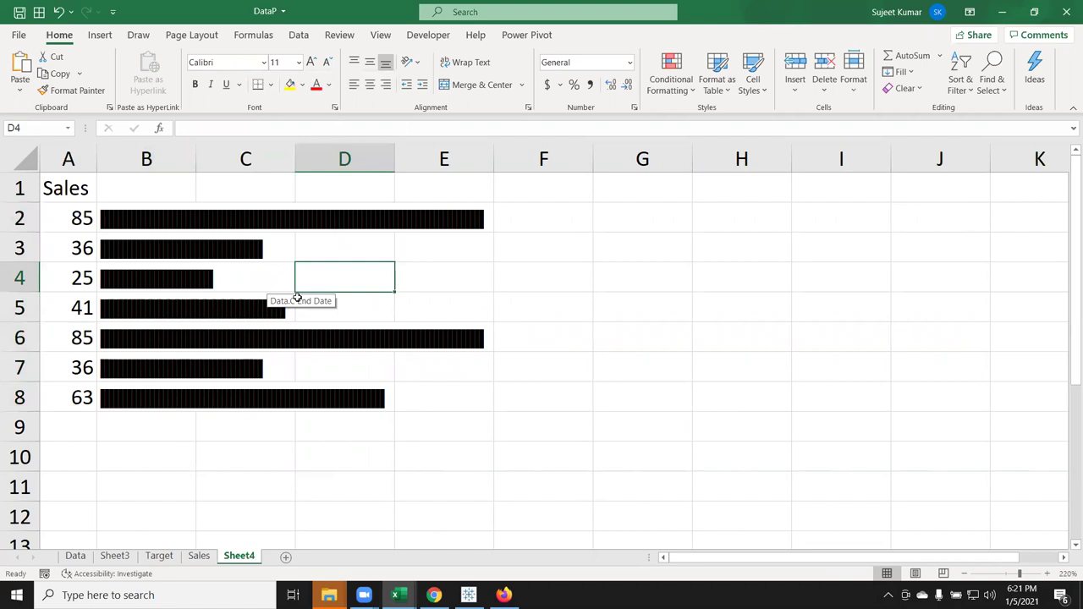
pyautogui.scroll(-4, 298, 298)
pyautogui.scroll(4, 297, 298)
# Change B2 to =REPT("|",A2/5) and fill it down to B8
pyautogui.click(141, 216)
pyautogui.click(148, 268)
pyautogui.click(147, 312)
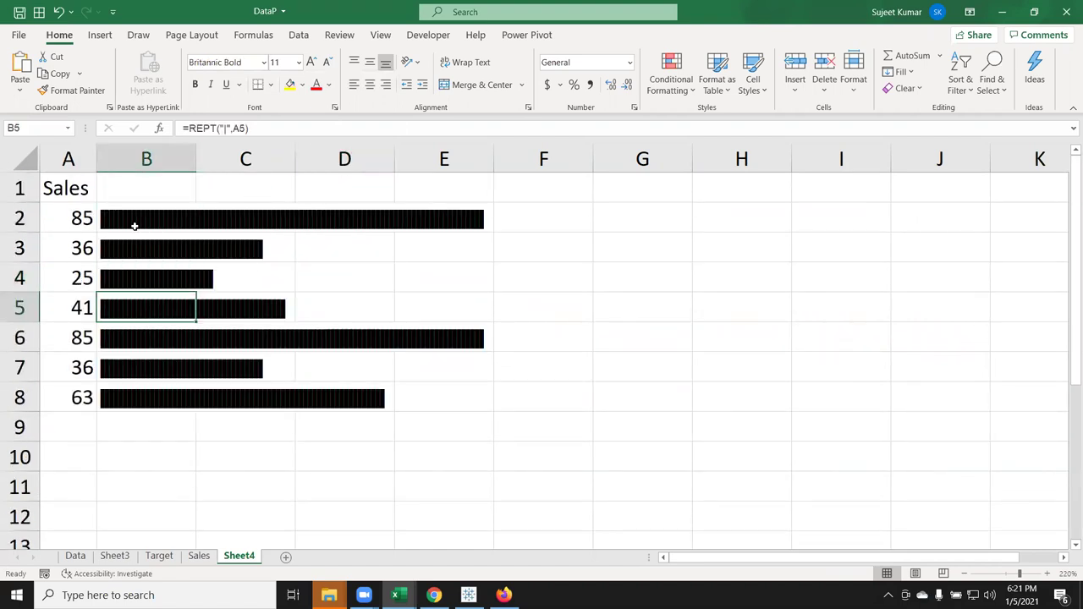
pyautogui.click(134, 226)
pyautogui.press('F2')
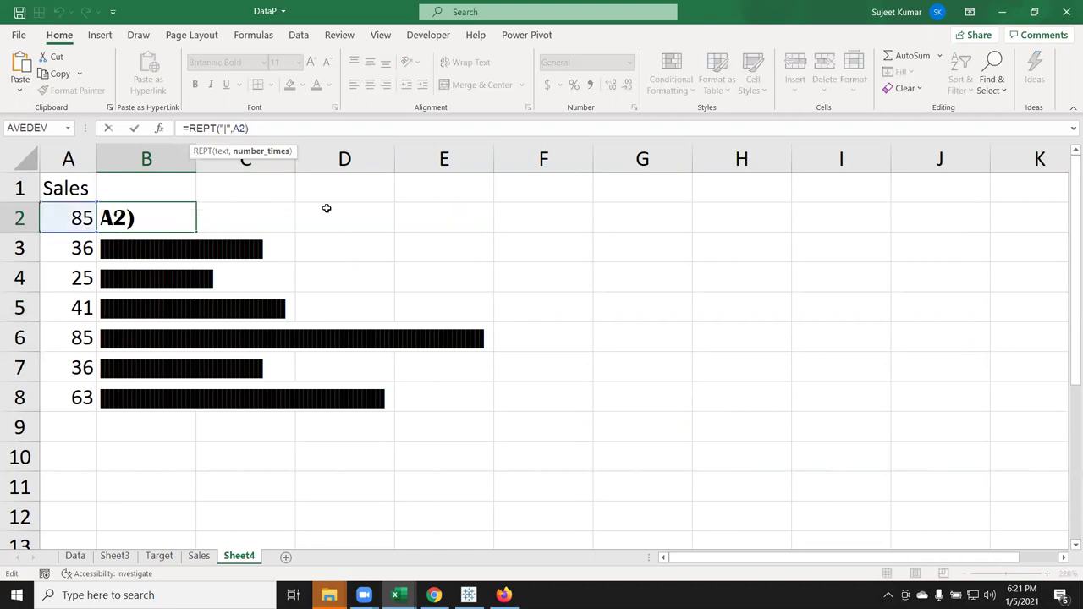
pyautogui.write('/')
pyautogui.write('5')
pyautogui.press('Return')
pyautogui.click(188, 221)
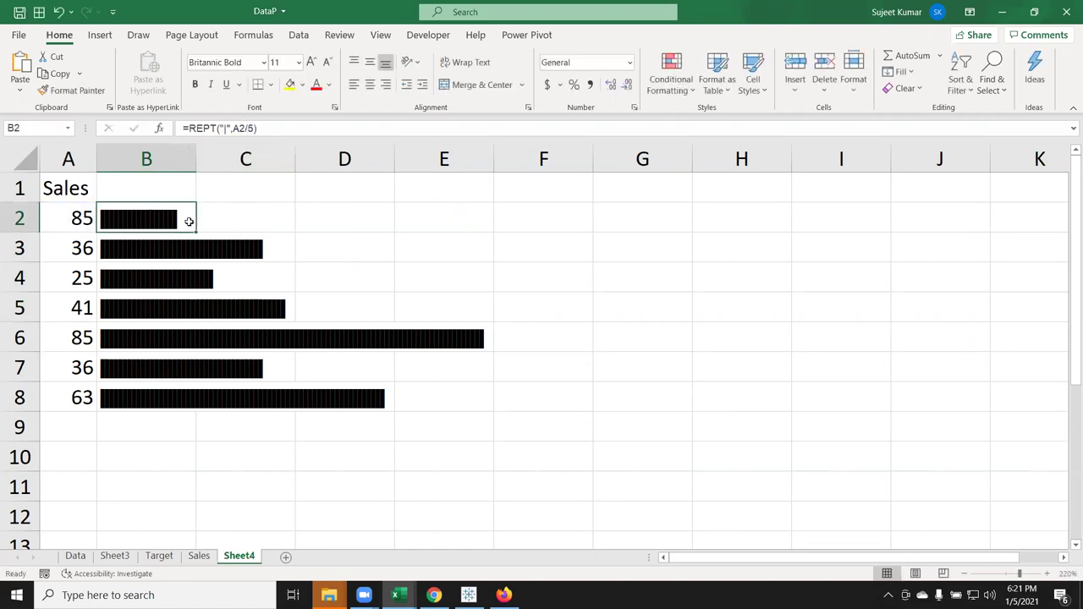
pyautogui.doubleClick(195, 232)
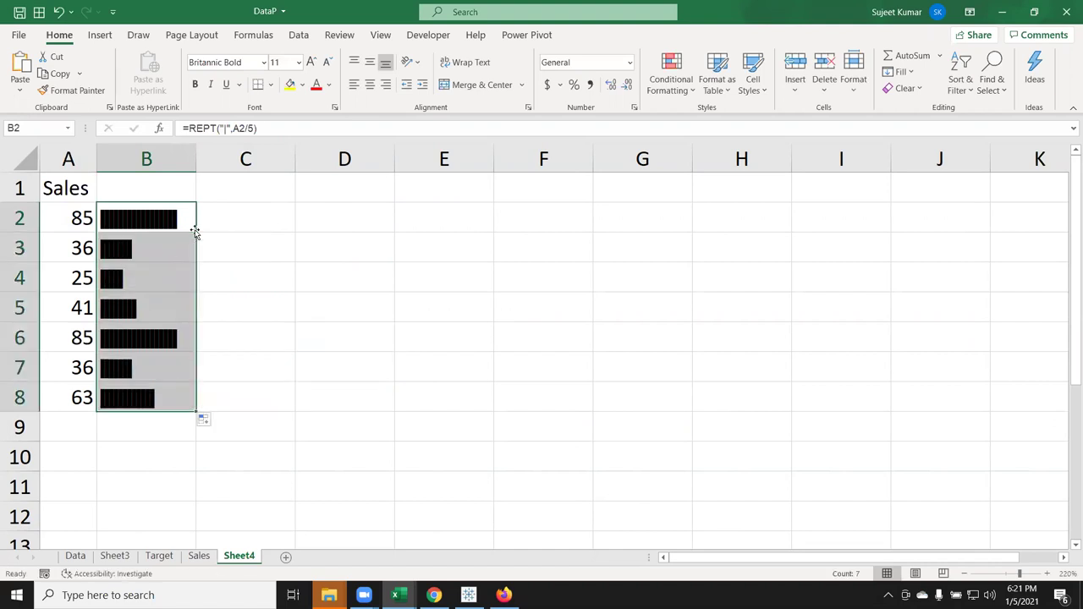
pyautogui.click(326, 258)
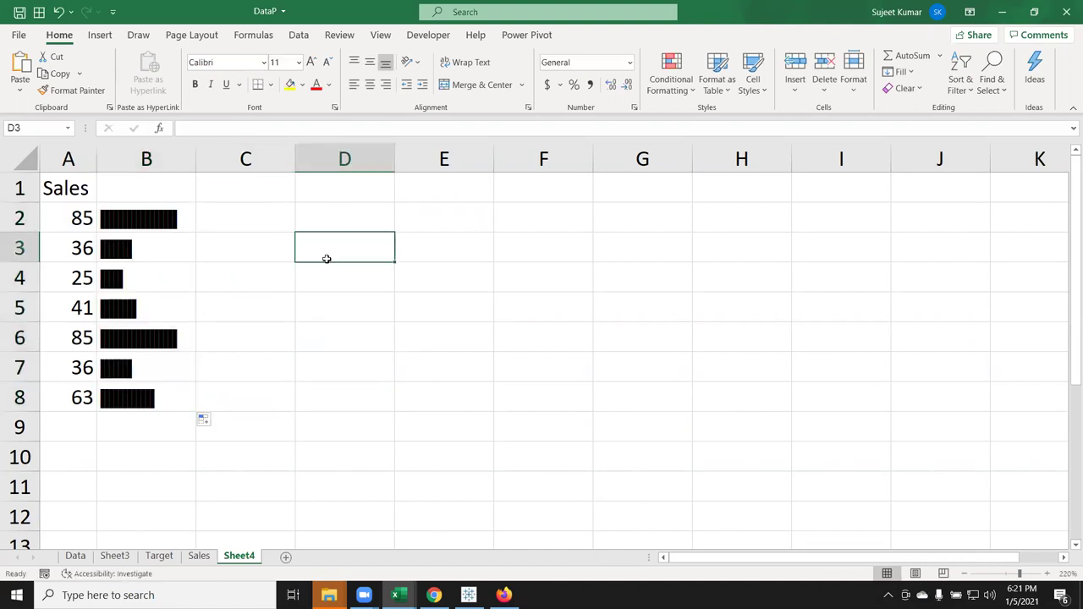
pyautogui.scroll(-1, 327, 259)
pyautogui.scroll(-1, 327, 258)
pyautogui.scroll(-2, 326, 258)
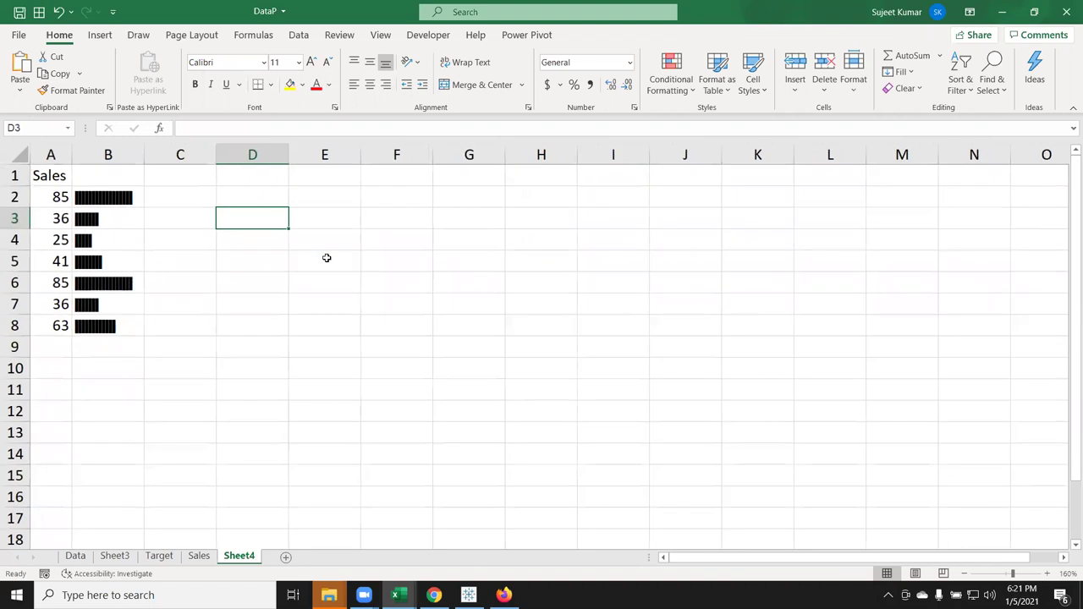
pyautogui.scroll(-2, 326, 258)
pyautogui.scroll(-2, 327, 258)
pyautogui.scroll(3, 327, 258)
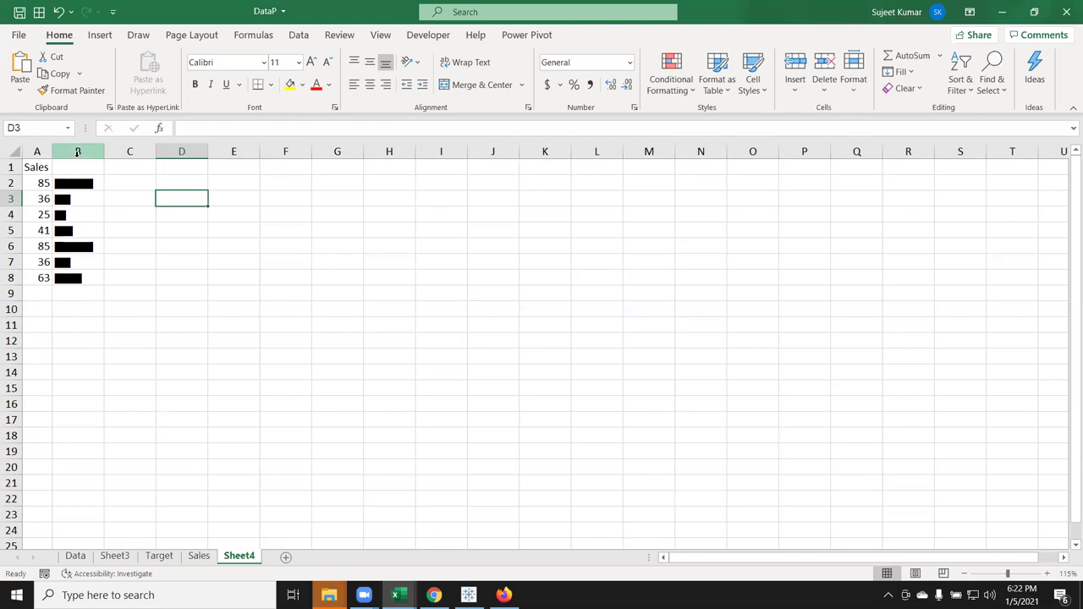
pyautogui.click(81, 183)
pyautogui.moveTo(81, 183); pyautogui.dragTo(95, 270)
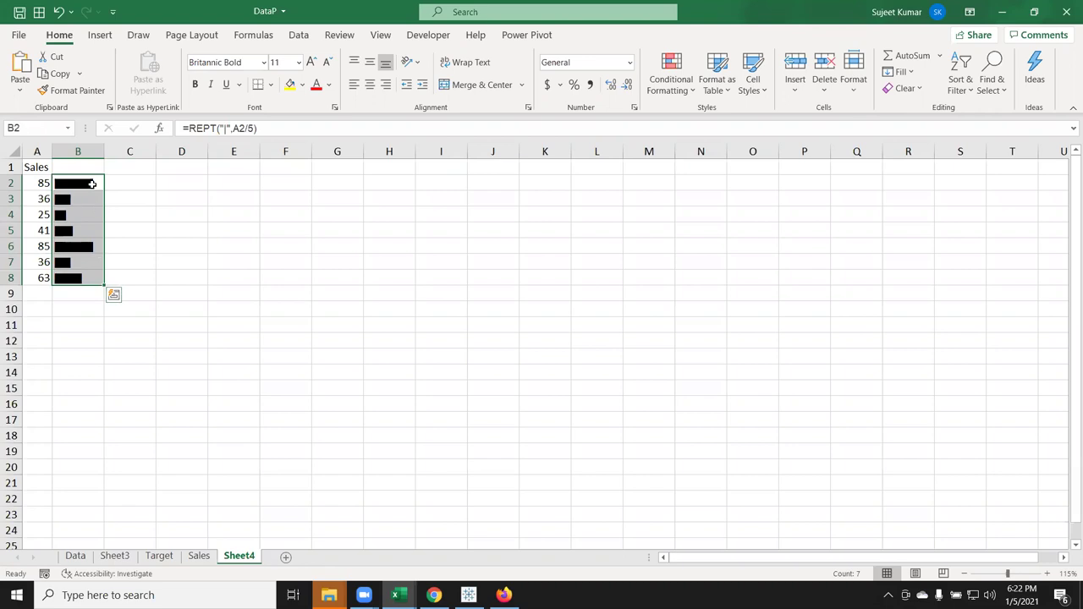
pyautogui.click(91, 186)
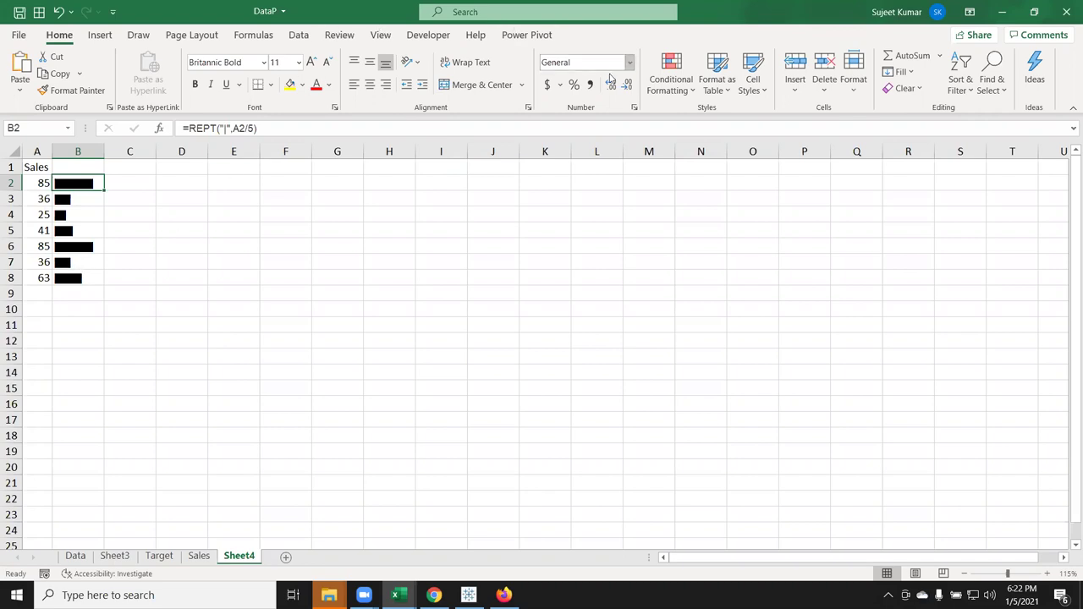
# Draft a formula rule =$A2>50 for B2 with a light green fill
pyautogui.click(670, 79)
pyautogui.moveTo(743, 125)
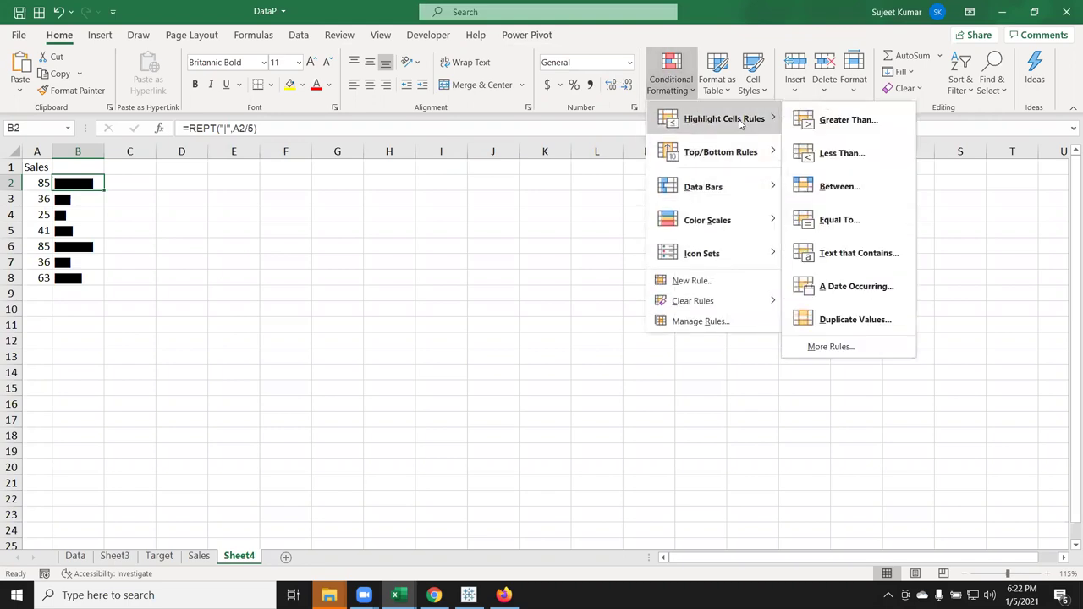
pyautogui.click(713, 283)
pyautogui.click(635, 262)
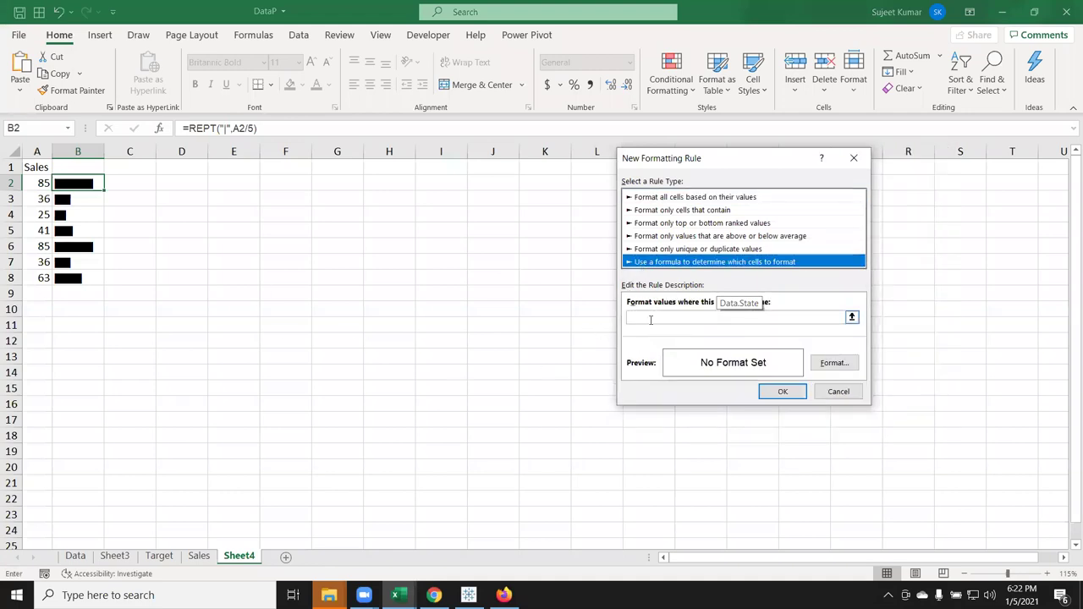
pyautogui.click(651, 319)
pyautogui.click(37, 184)
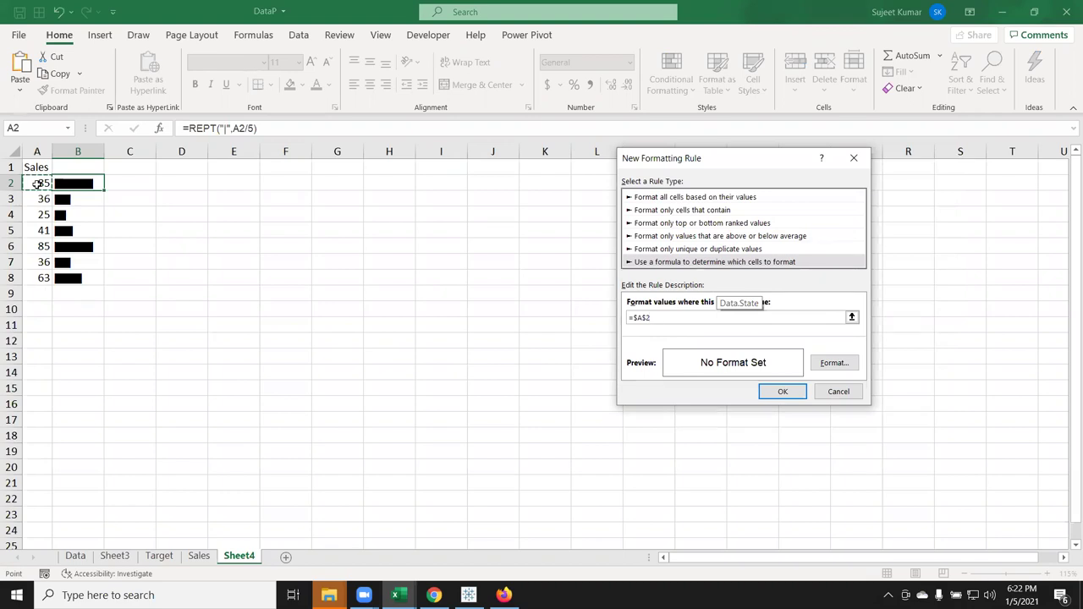
pyautogui.write('>50')
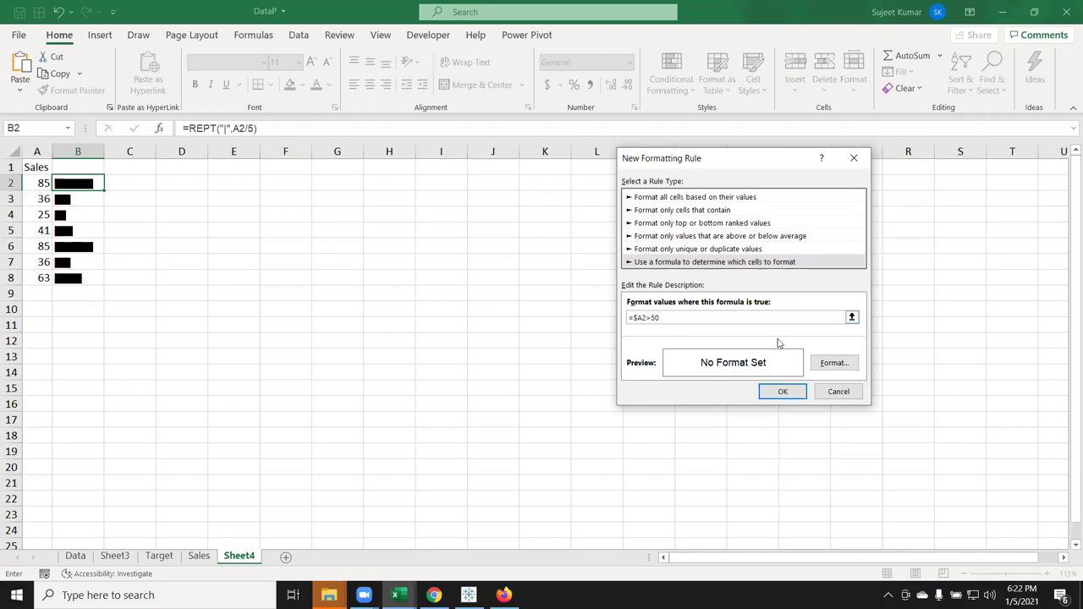
pyautogui.click(813, 364)
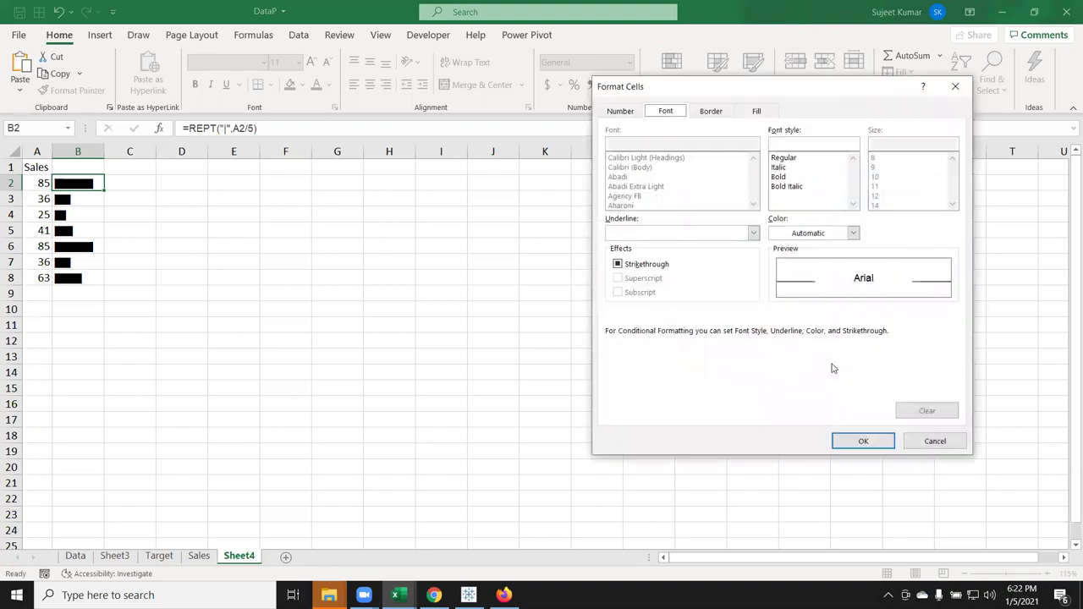
pyautogui.click(757, 111)
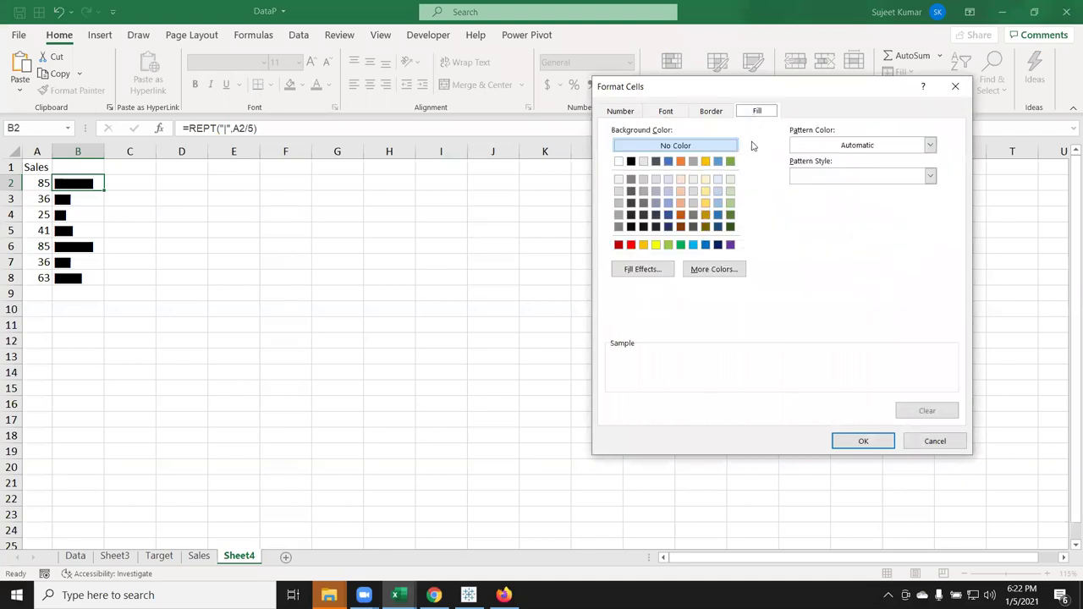
pyautogui.click(669, 246)
pyautogui.click(849, 442)
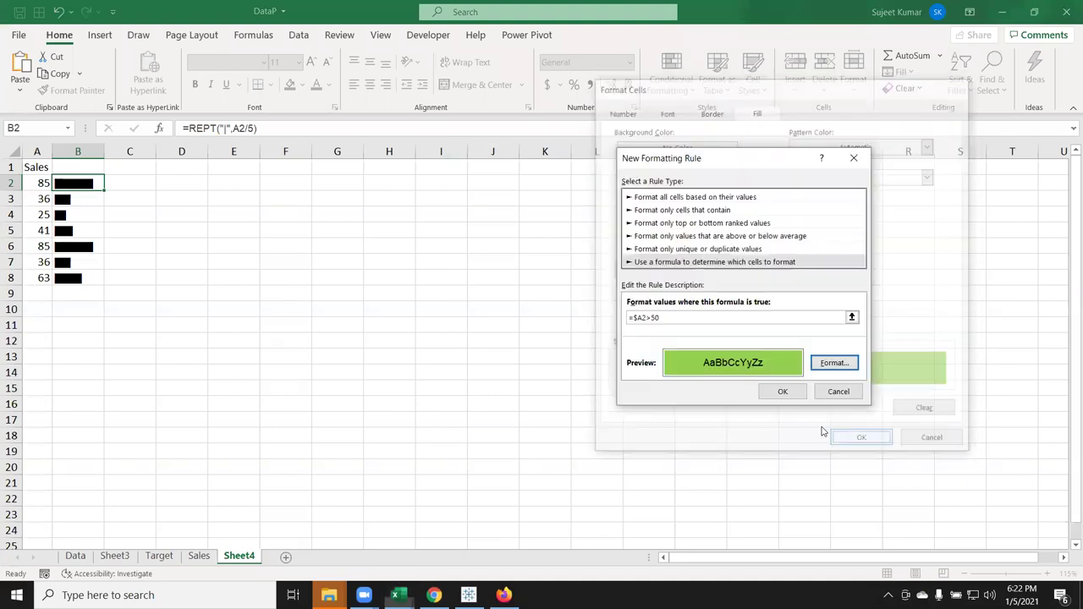
# Save the green-fill rule and reopen it from Manage Rules for editing
pyautogui.click(783, 392)
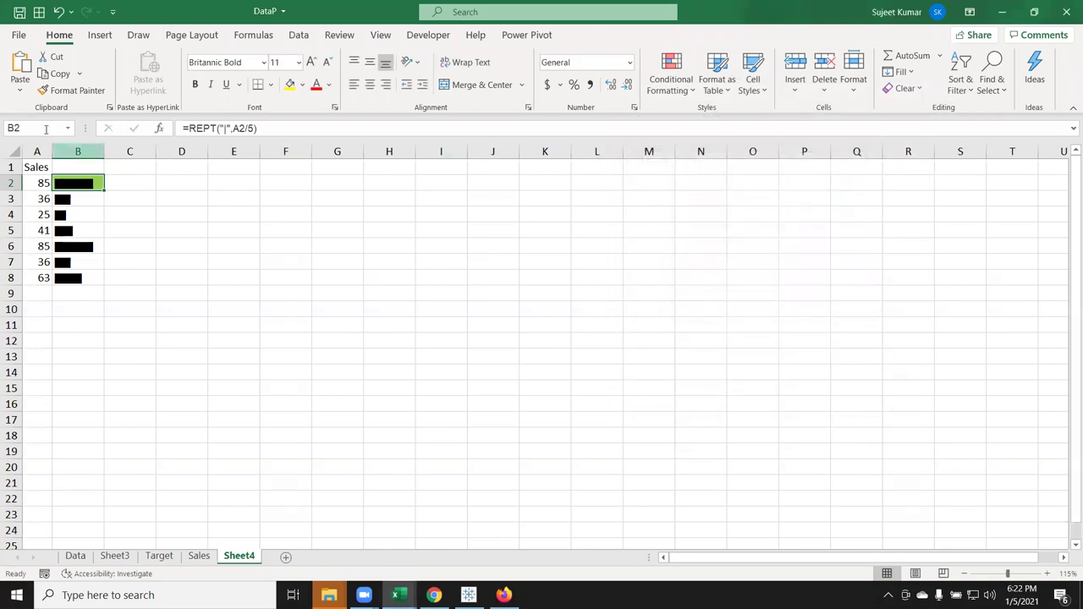
pyautogui.click(671, 78)
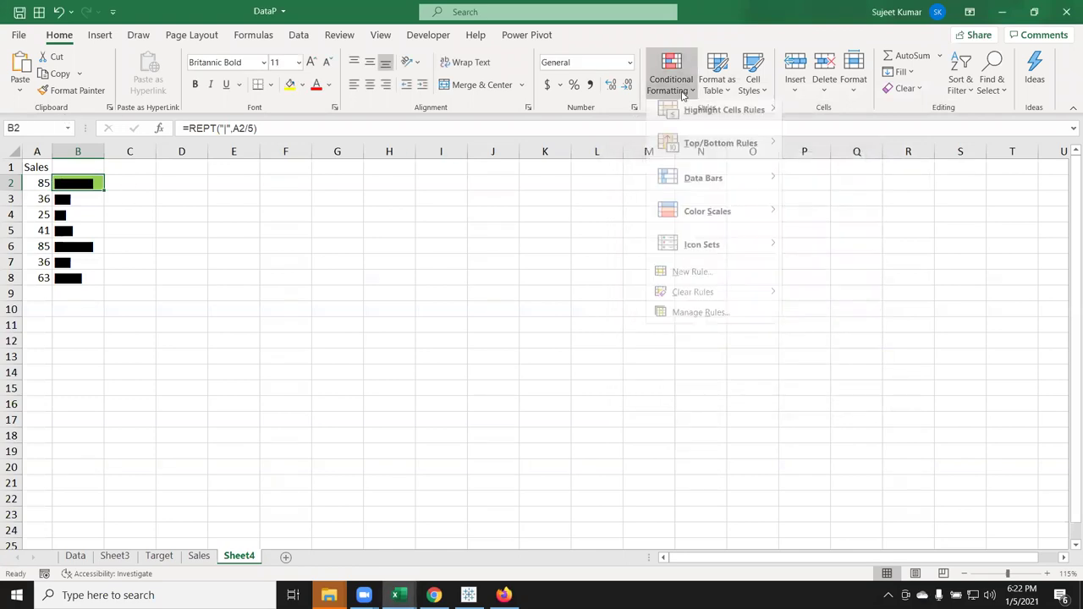
pyautogui.click(687, 310)
pyautogui.doubleClick(598, 259)
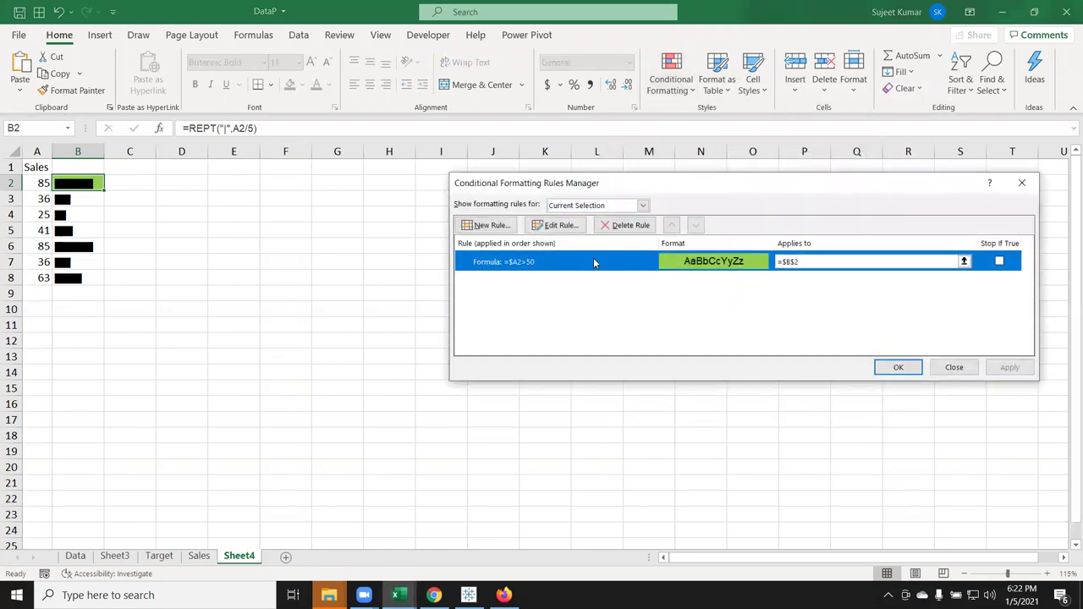
# Change the rule's format to no fill with a green font colour, and apply it
pyautogui.click(835, 363)
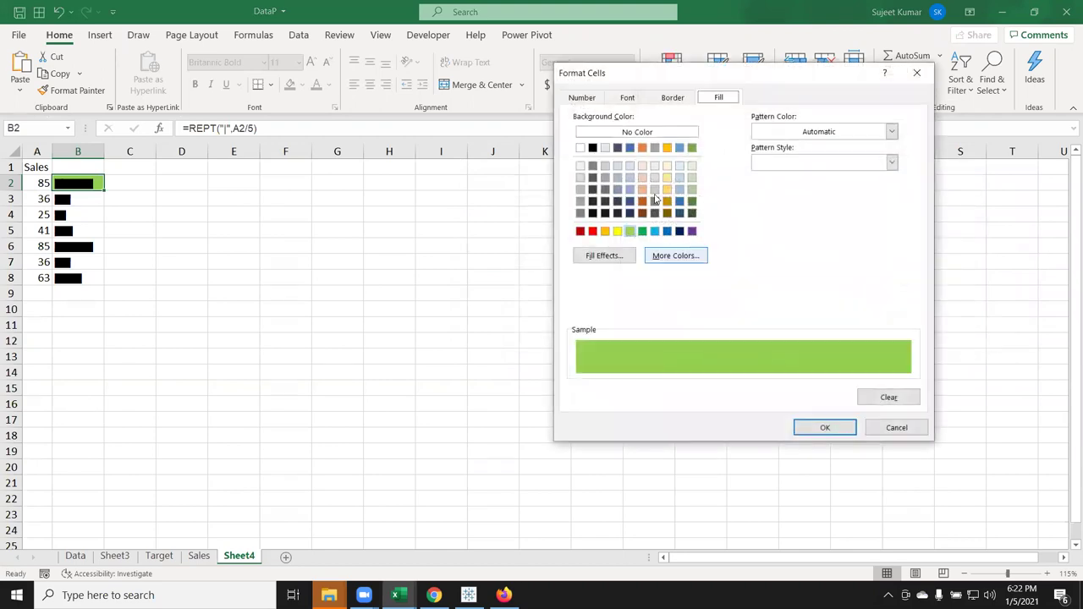
pyautogui.click(622, 132)
pyautogui.click(627, 98)
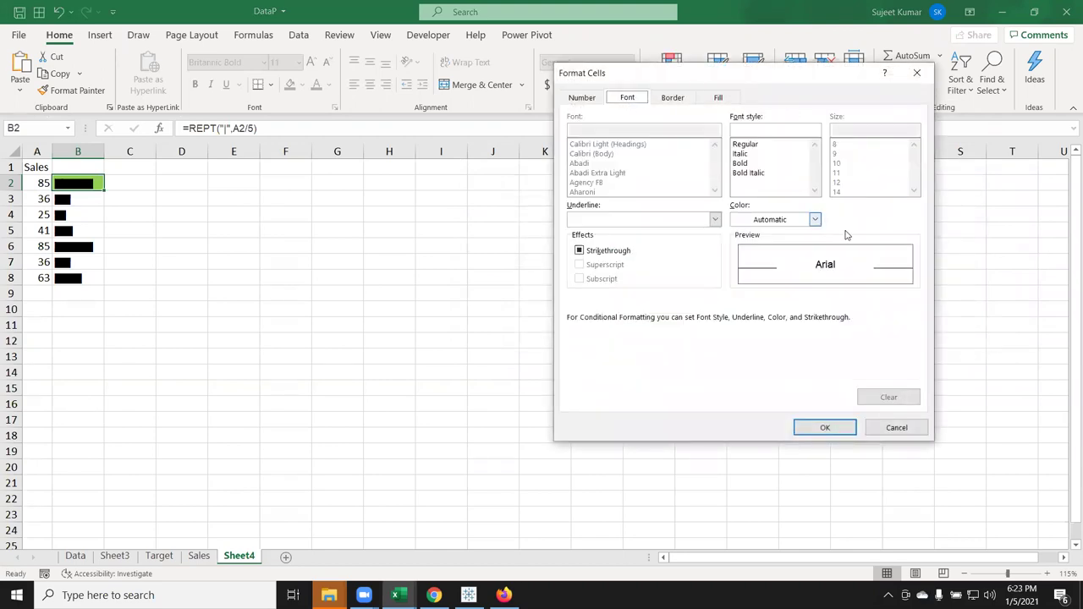
pyautogui.click(815, 219)
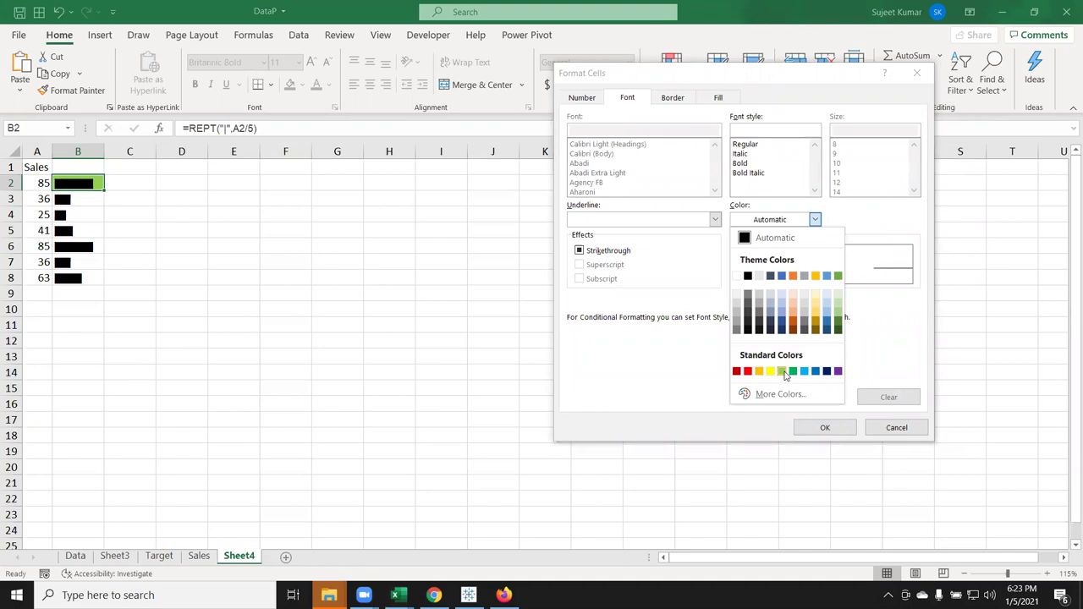
pyautogui.click(784, 373)
pyautogui.click(824, 429)
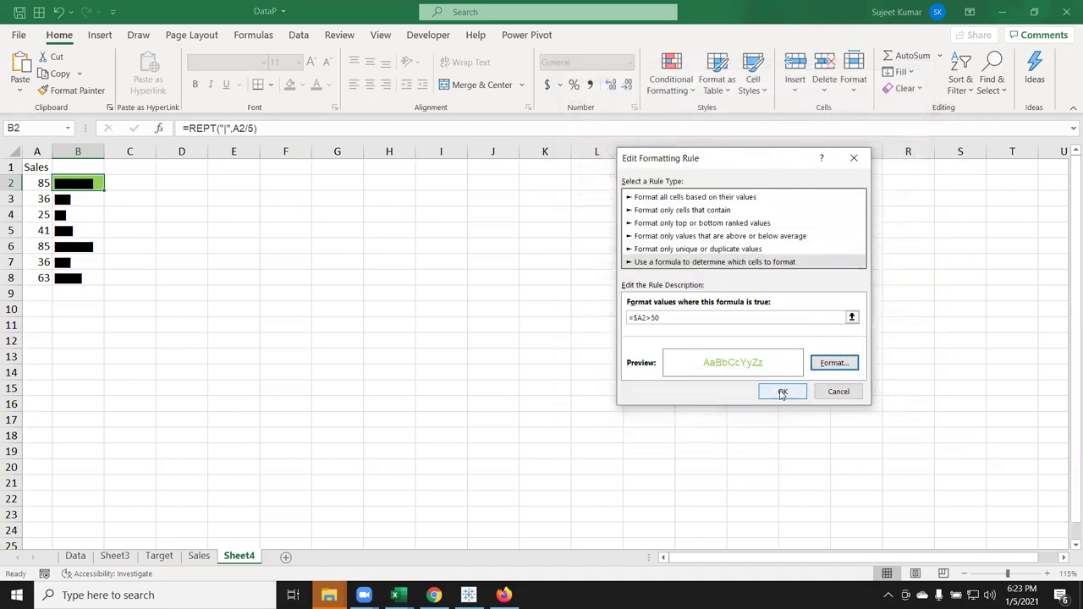
pyautogui.click(783, 393)
pyautogui.click(1010, 367)
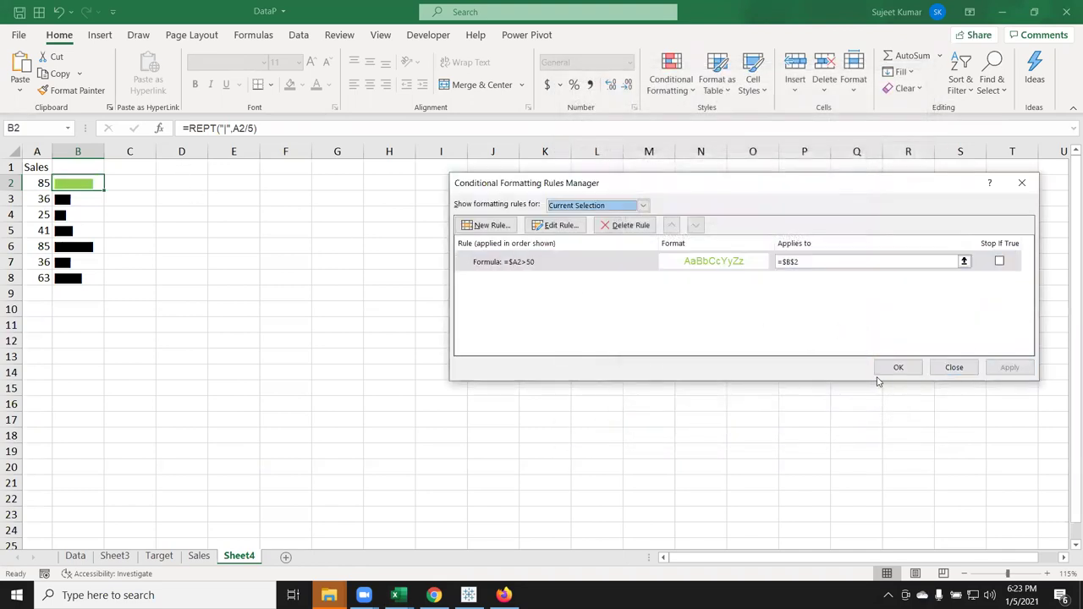
pyautogui.click(896, 368)
# Copy B2's formatting onto B3:B8 with the Format Painter
pyautogui.click(72, 90)
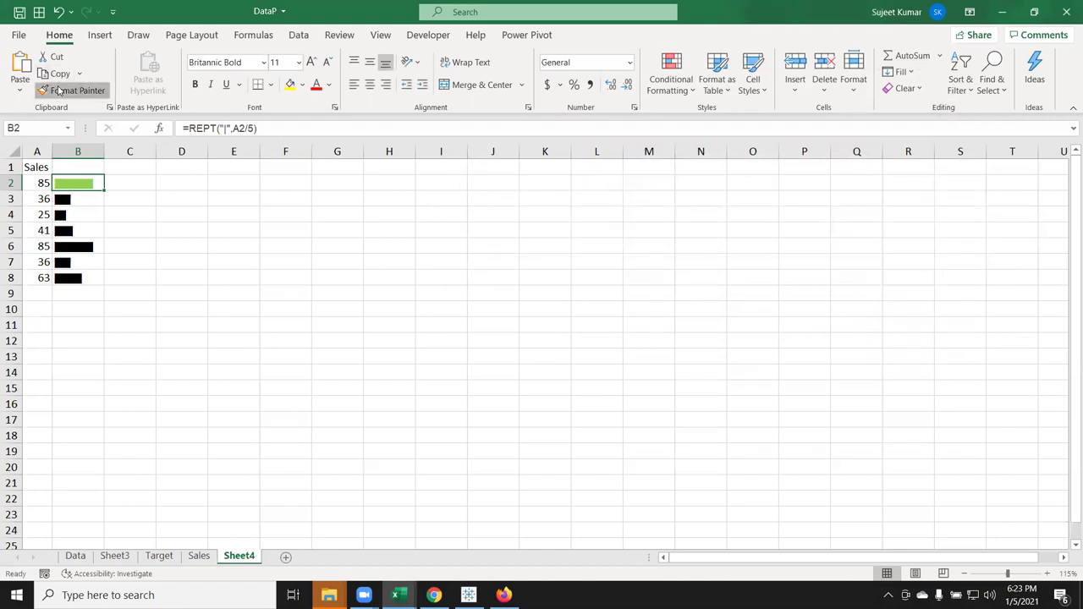
pyautogui.moveTo(75, 183); pyautogui.dragTo(68, 284)
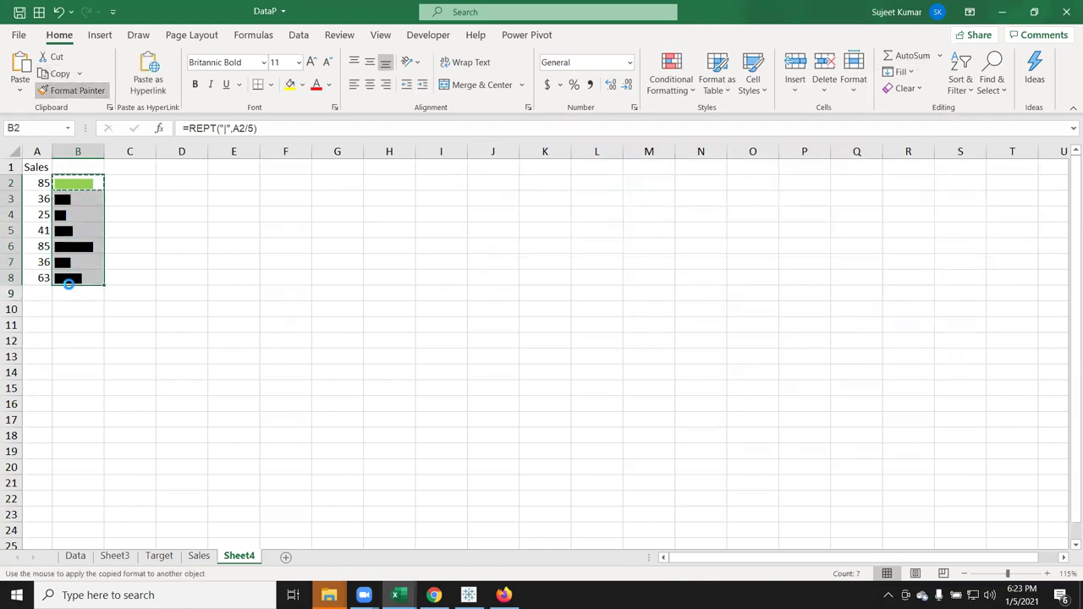
pyautogui.click(161, 263)
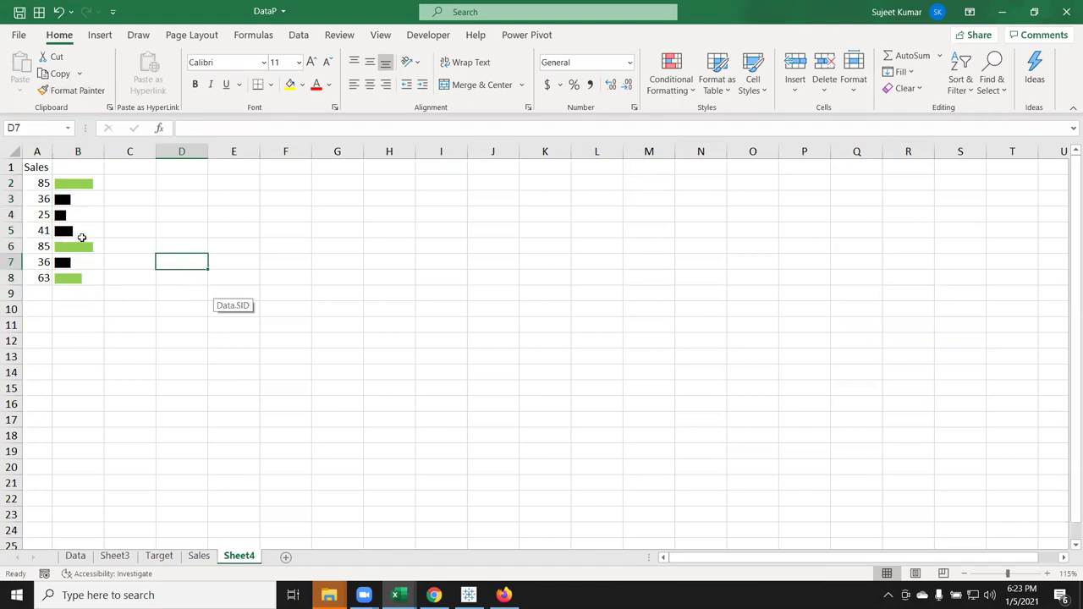
pyautogui.click(90, 198)
pyautogui.click(307, 215)
# Test =B2 with B2's formatting in I5, then clear the black bar from column I
pyautogui.click(426, 229)
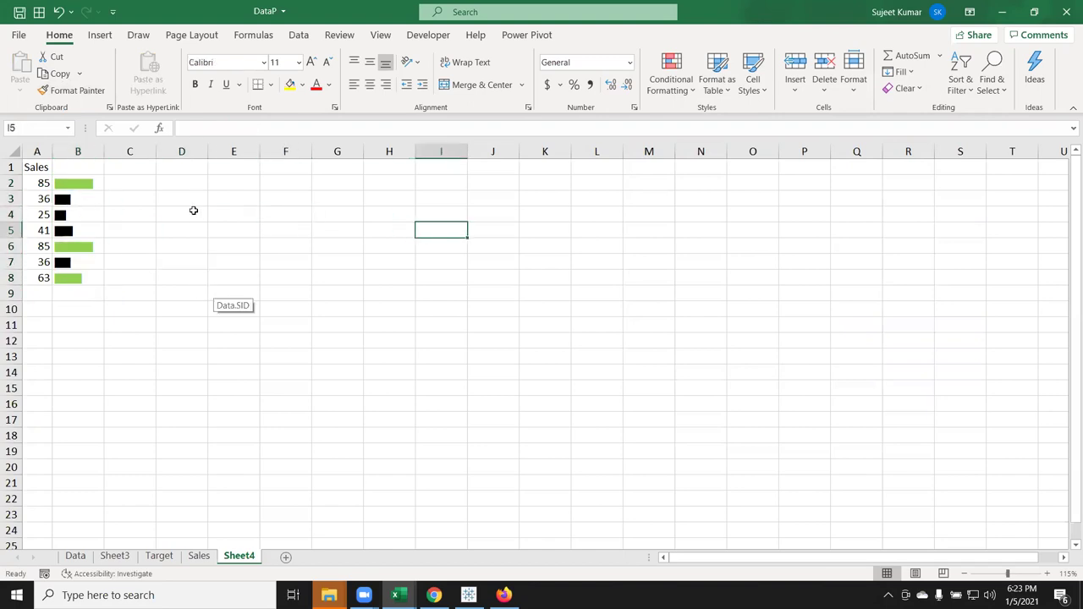
pyautogui.write('=')
pyautogui.click(96, 183)
pyautogui.press('Return')
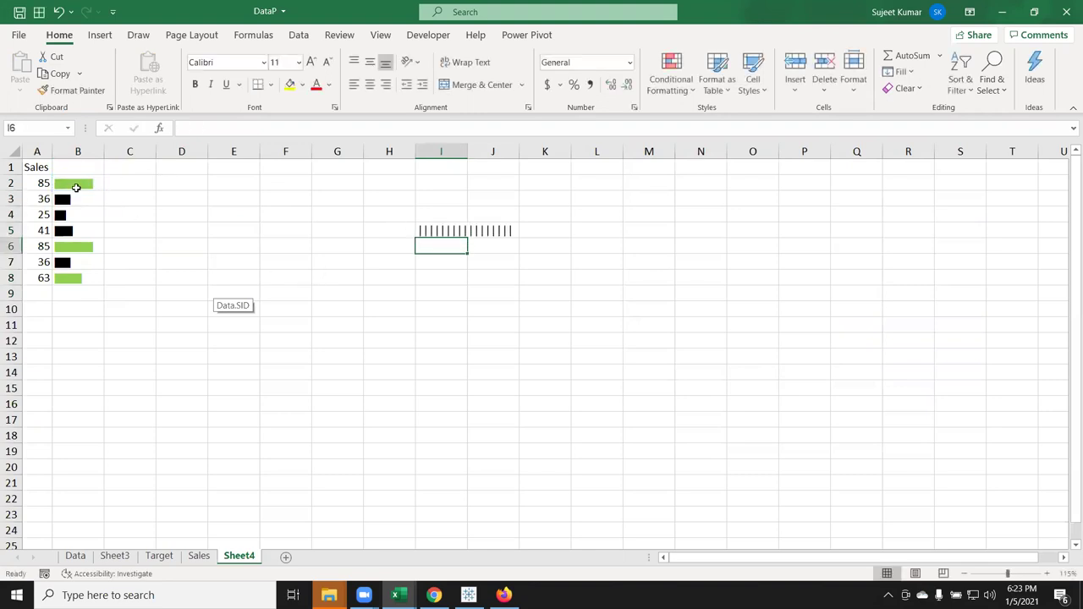
pyautogui.click(78, 184)
pyautogui.click(72, 90)
pyautogui.click(427, 232)
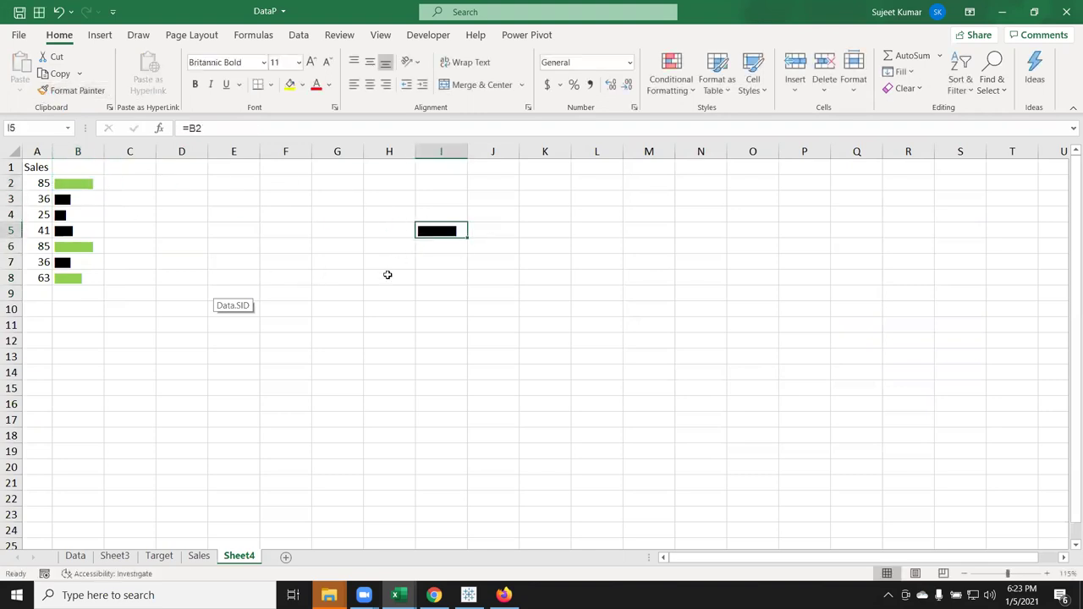
pyautogui.click(388, 283)
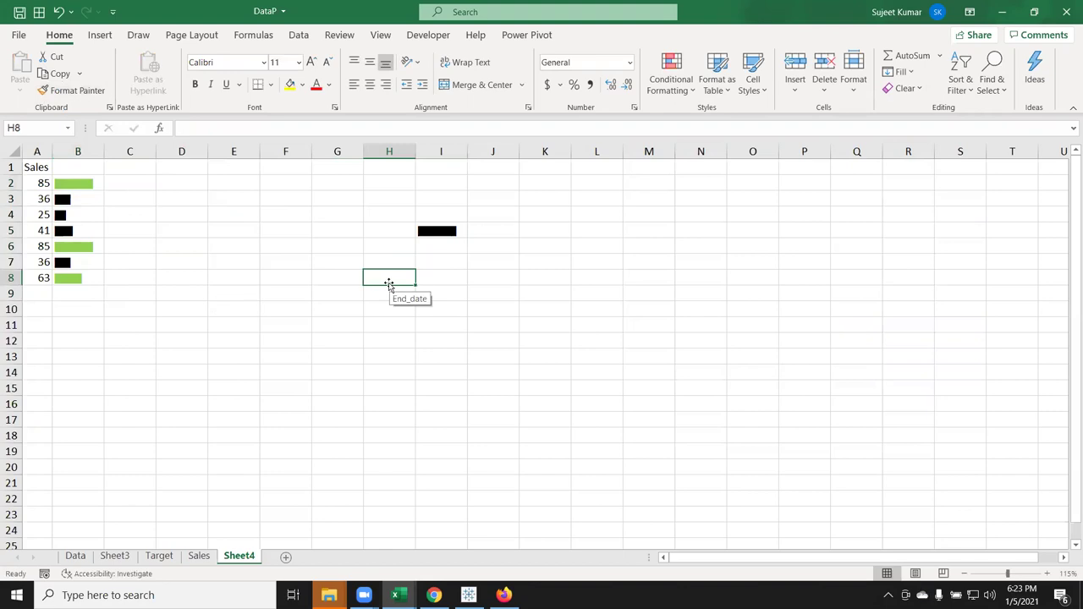
pyautogui.moveTo(443, 228); pyautogui.dragTo(443, 293)
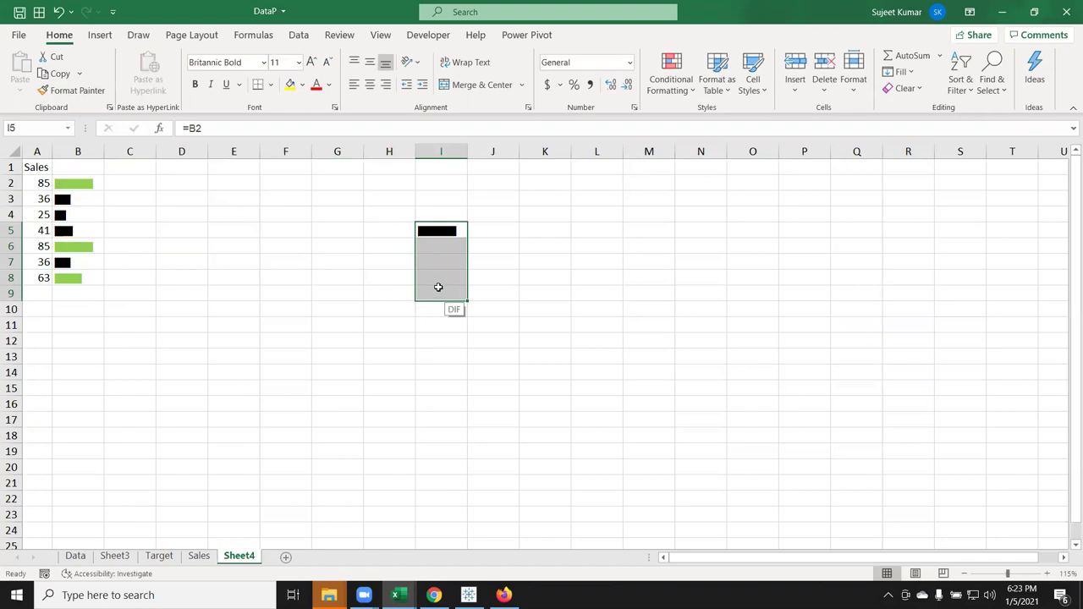
pyautogui.press('Delete')
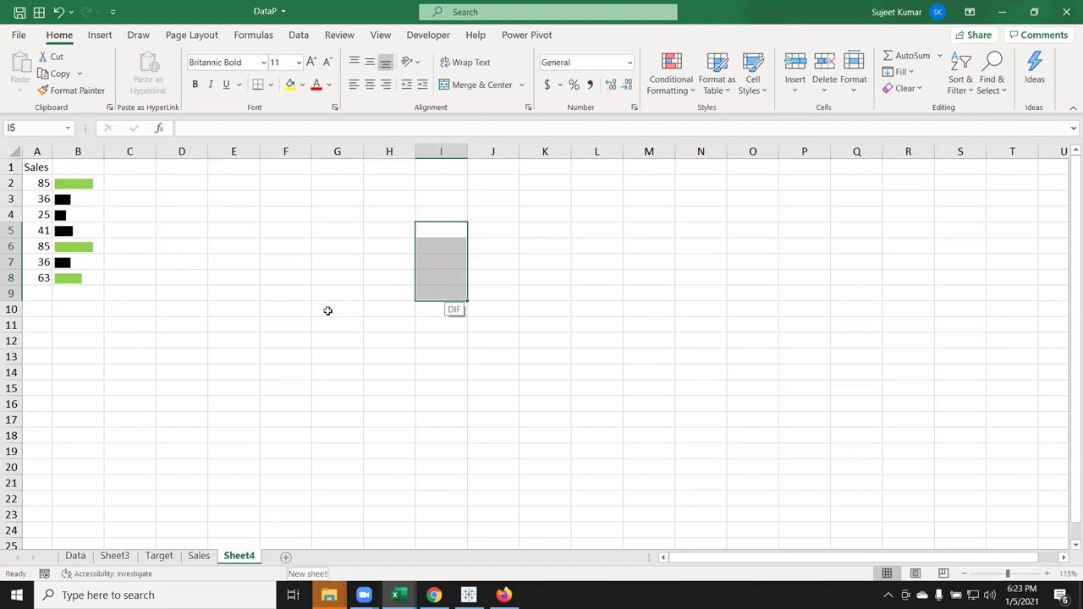
# Add a new sheet, Sheet5, with the heading profit/Loss in A1
pyautogui.click(285, 556)
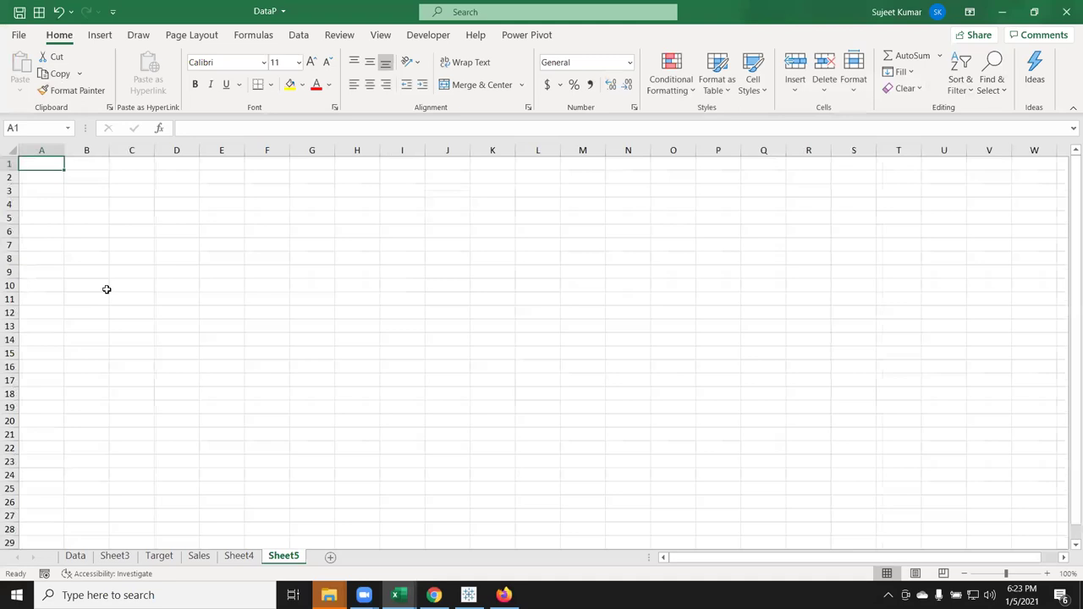
pyautogui.write('profit')
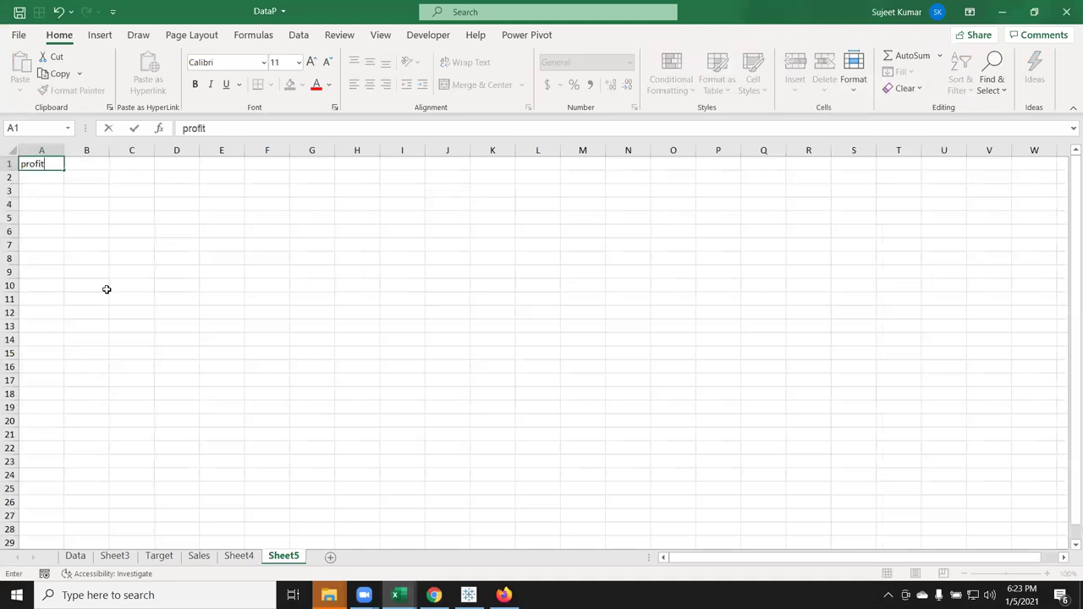
pyautogui.write('s')
pyautogui.press('Return')
# Enter 85, -65, 98, 65, -85, 25, -52 in A2:A8
pyautogui.scroll(3, 107, 289)
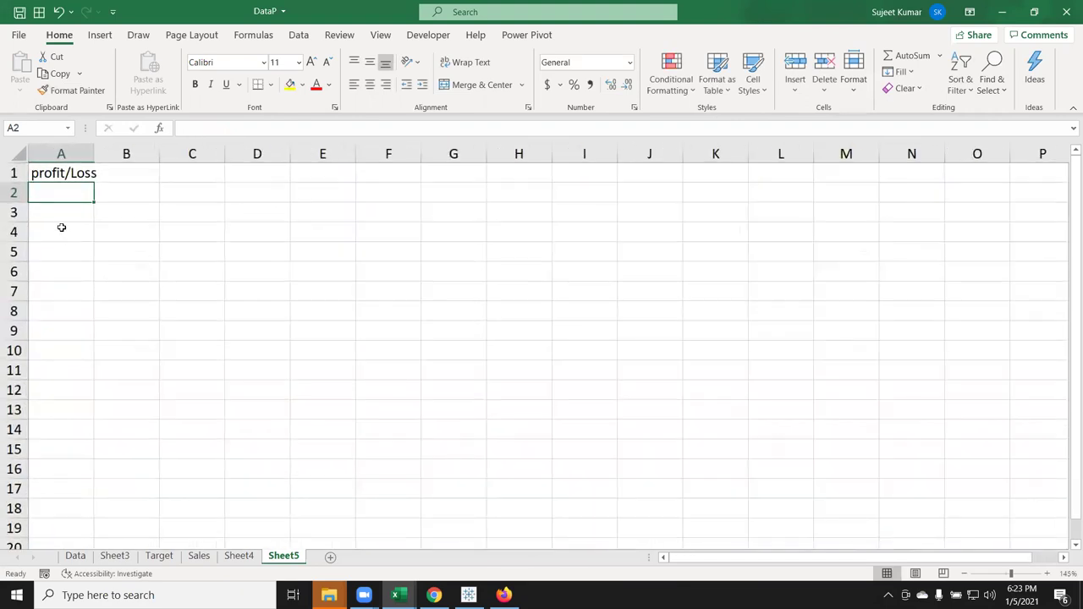
pyautogui.write('85')
pyautogui.press('Return')
pyautogui.write('-65')
pyautogui.press('Return')
pyautogui.write('98')
pyautogui.press('Return')
pyautogui.write('6')
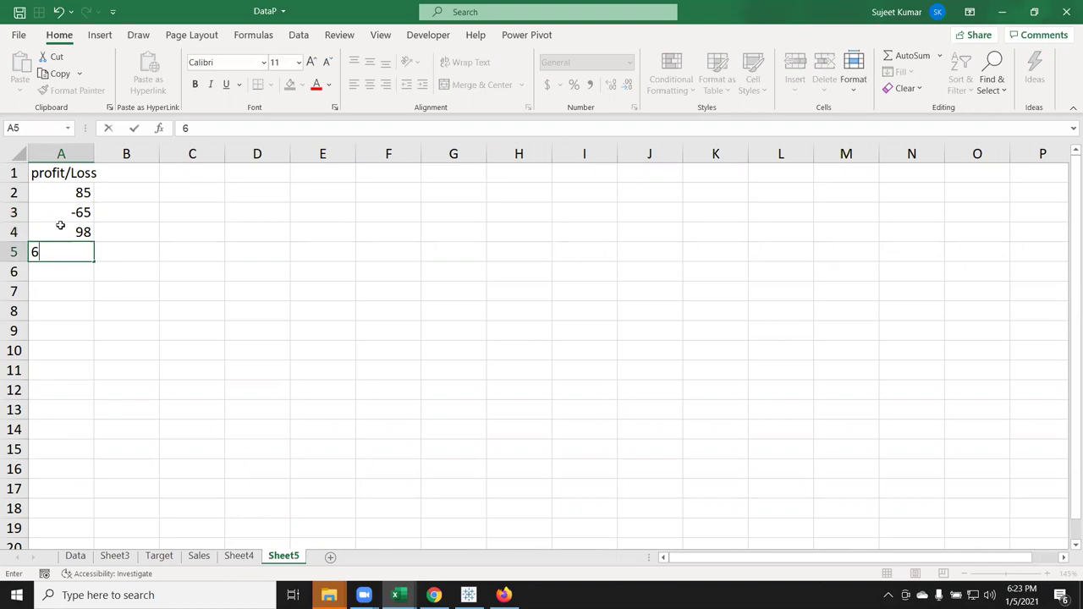
pyautogui.write('5-85')
pyautogui.press('Return')
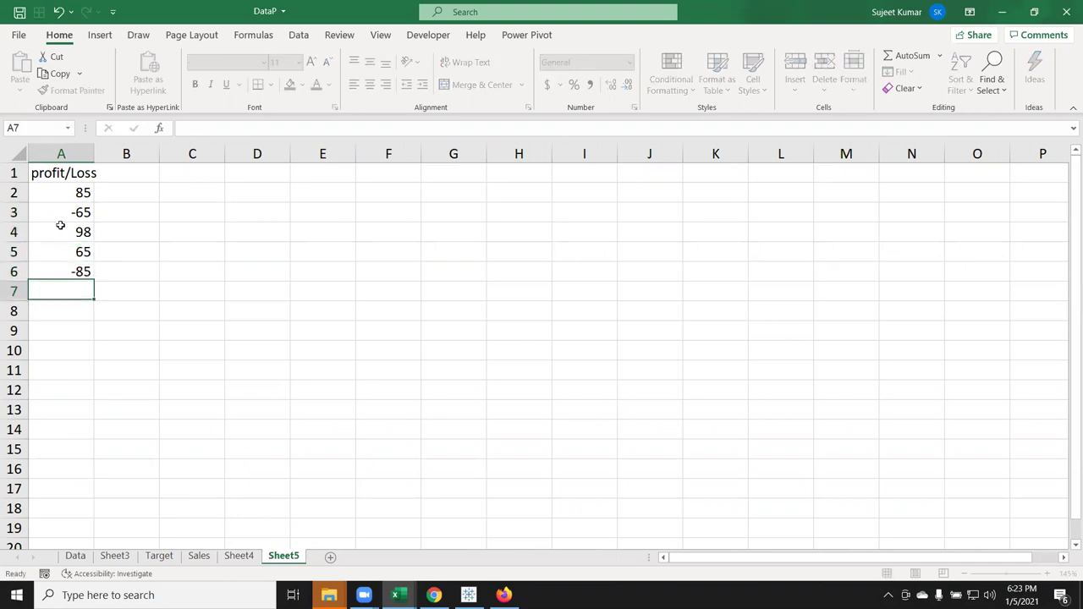
pyautogui.write('25')
pyautogui.press('Return')
pyautogui.write('-52')
pyautogui.press('Return')
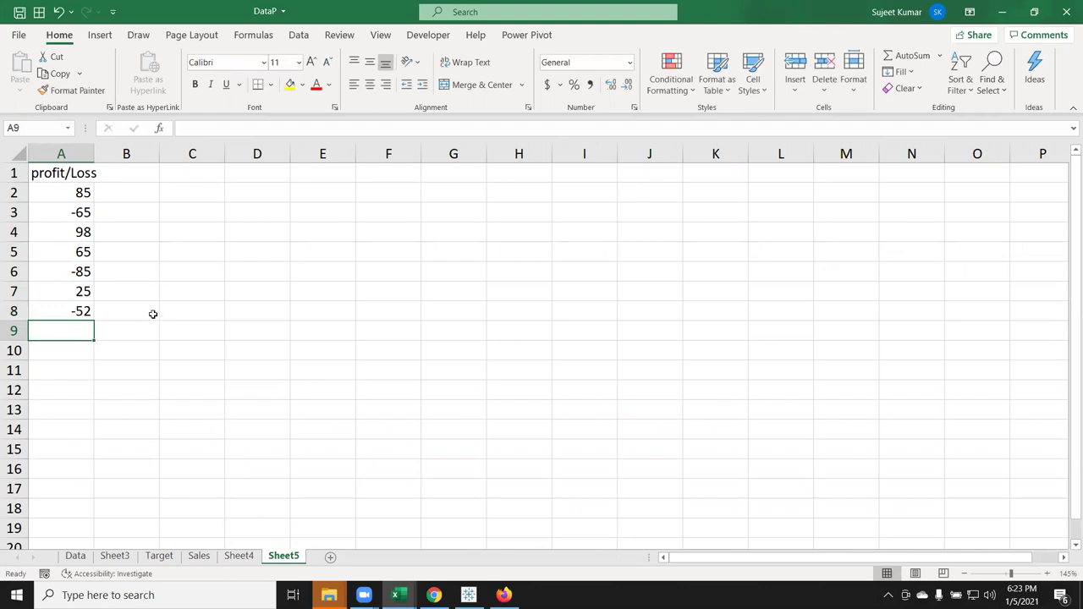
pyautogui.moveTo(138, 333); pyautogui.dragTo(166, 340)
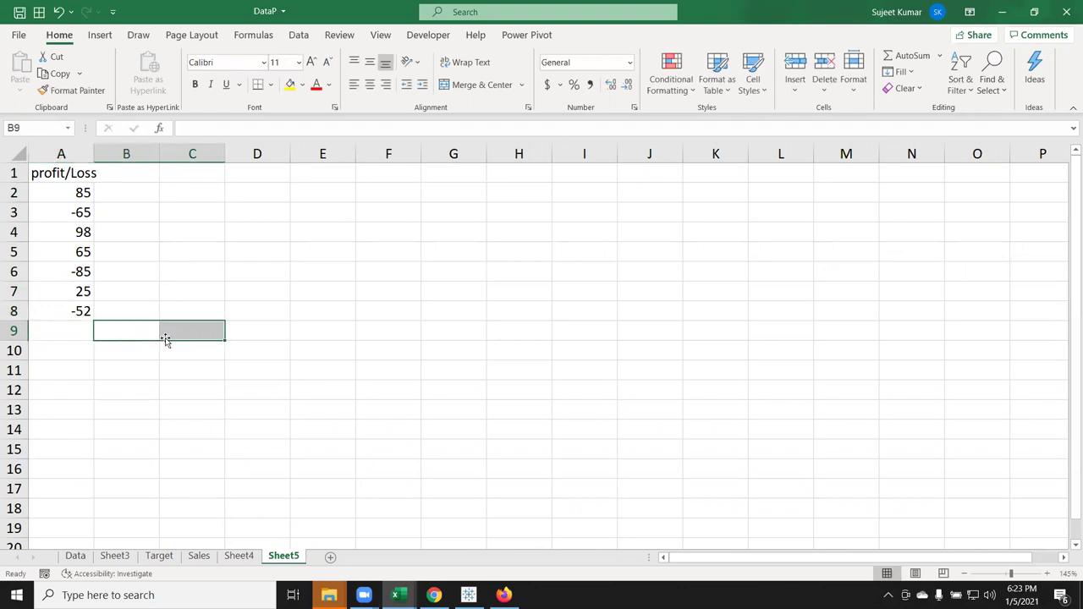
# Enter a first attempt at an IF formula in B2 testing whether A2 is below 0
pyautogui.click(133, 193)
pyautogui.write('=if')
pyautogui.press('Tab')
pyautogui.press('Left')
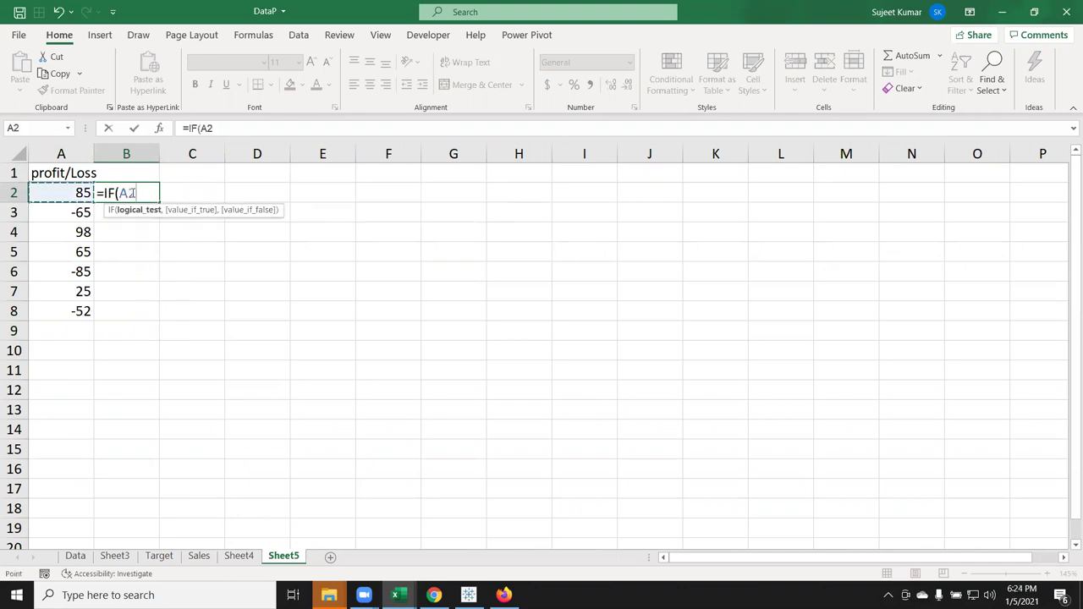
pyautogui.write('<0,"",')
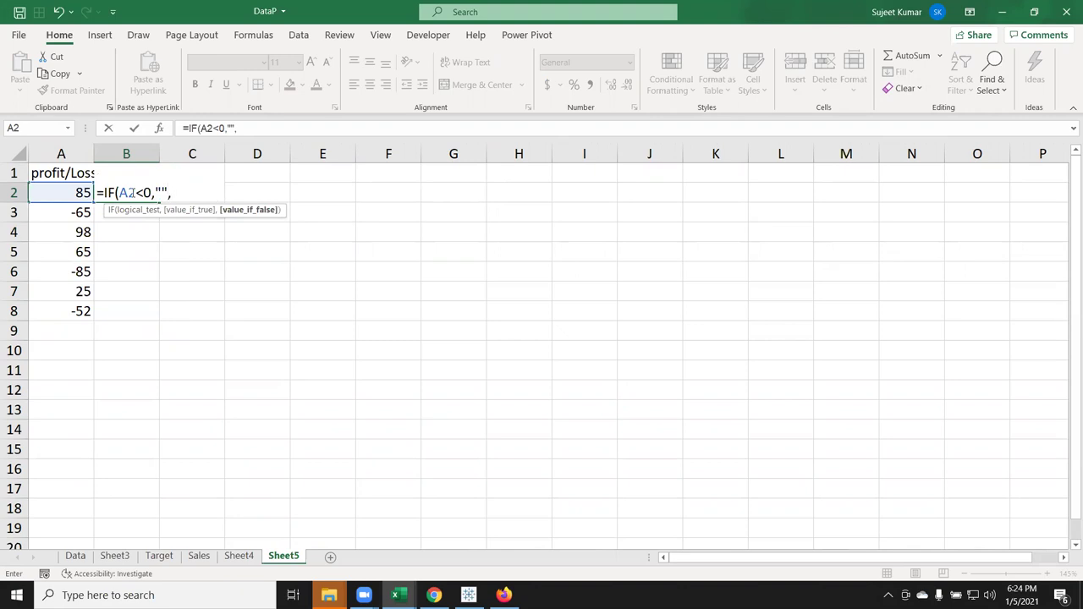
pyautogui.hotkey('ctrl', 'Return')
# Rewrite B2 as =IF(A2<0,REPT("|",ABS(A2)/5),"") to draw the loss bars
pyautogui.write('=')
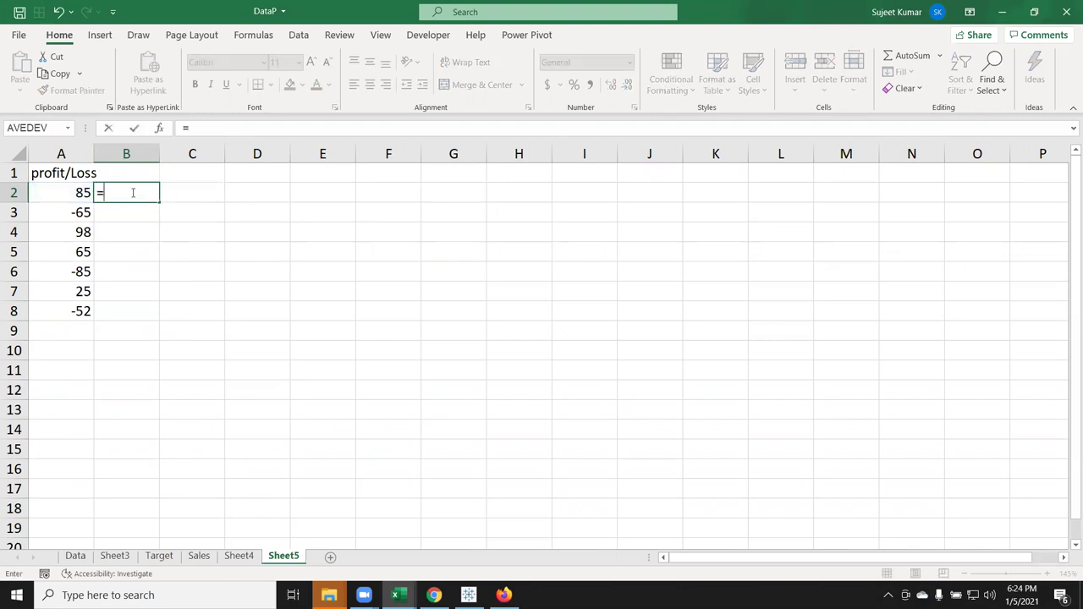
pyautogui.write('if')
pyautogui.press('Tab')
pyautogui.press('Left')
pyautogui.write('<0,rp')
pyautogui.press('BackSpace')
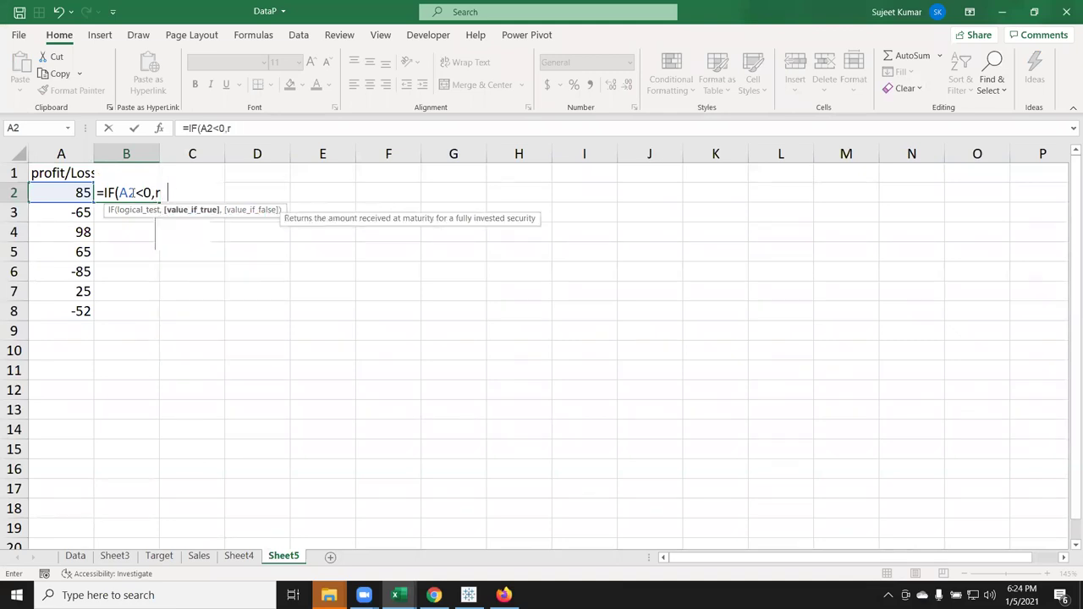
pyautogui.write('e')
pyautogui.press('Down')
pyautogui.press('Down')
pyautogui.press('Tab')
pyautogui.press('Left')
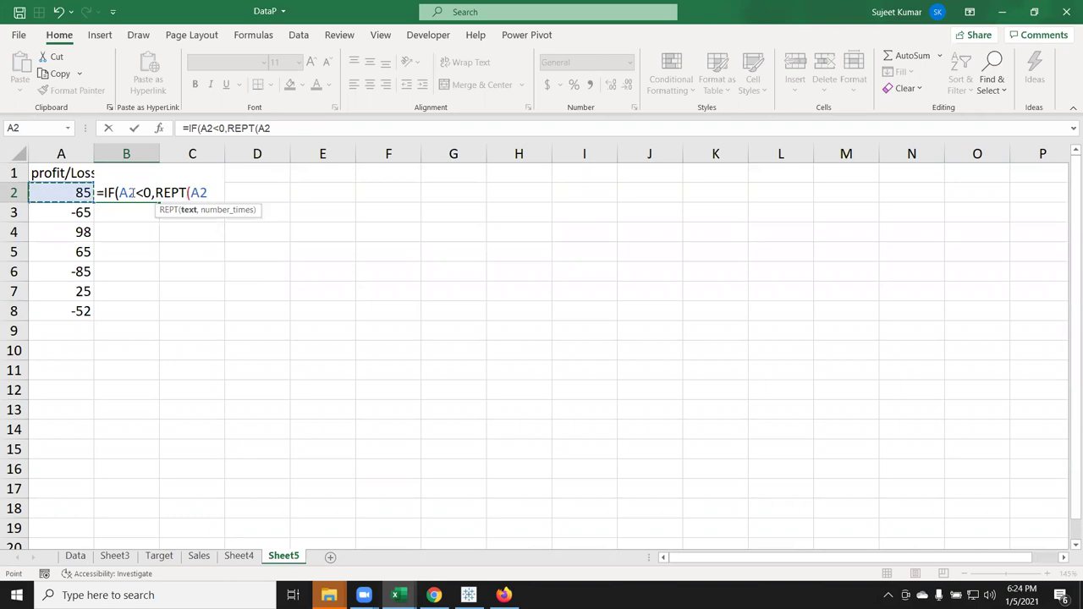
pyautogui.press('BackSpace')
pyautogui.press('BackSpace')
pyautogui.write('"|')
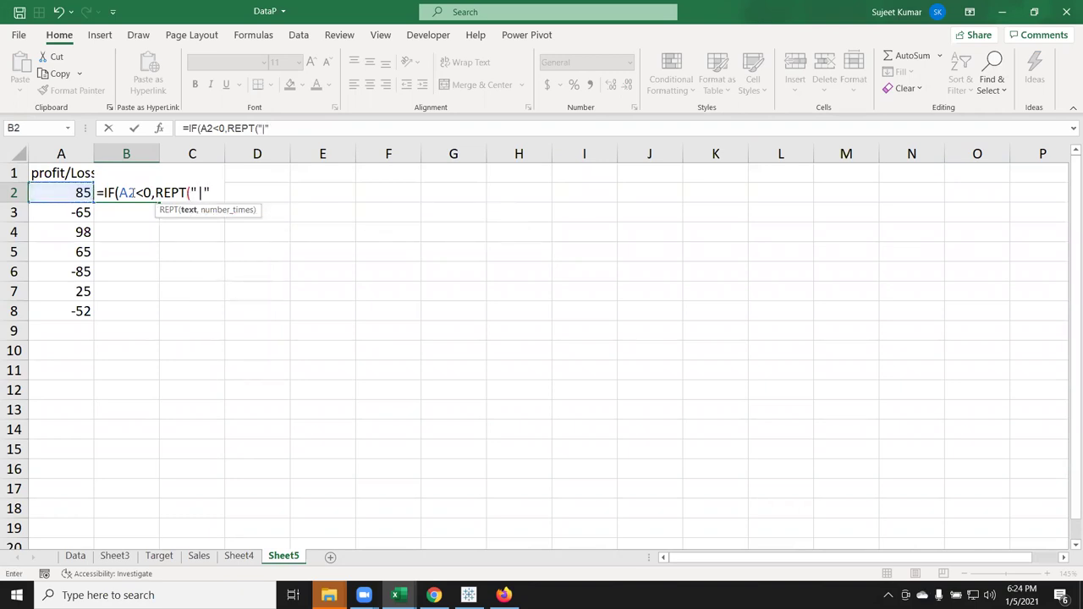
pyautogui.write(',asb')
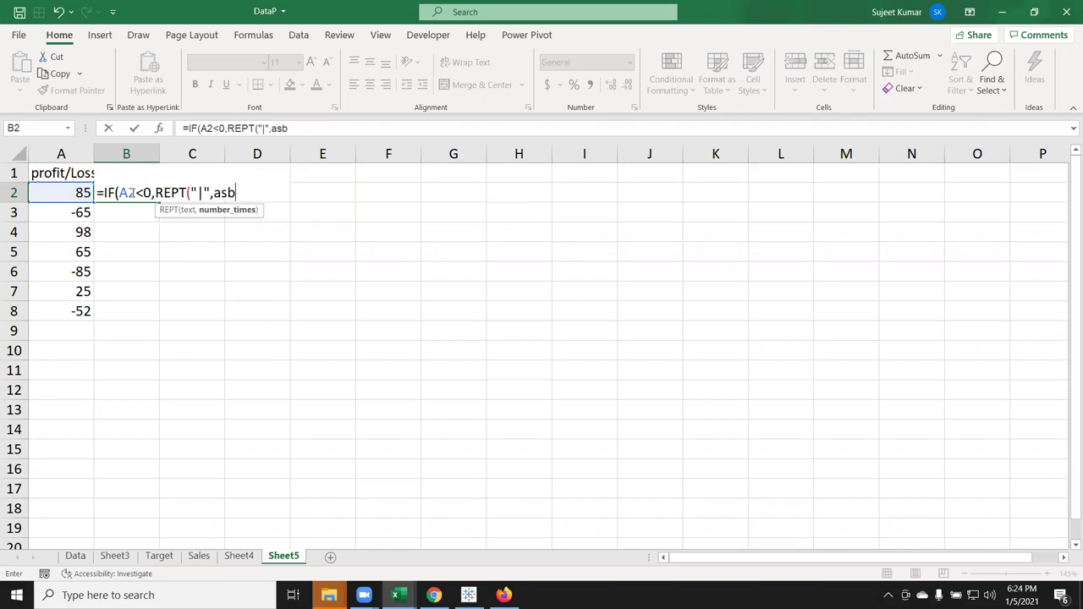
pyautogui.press('BackSpace')
pyautogui.press('BackSpace')
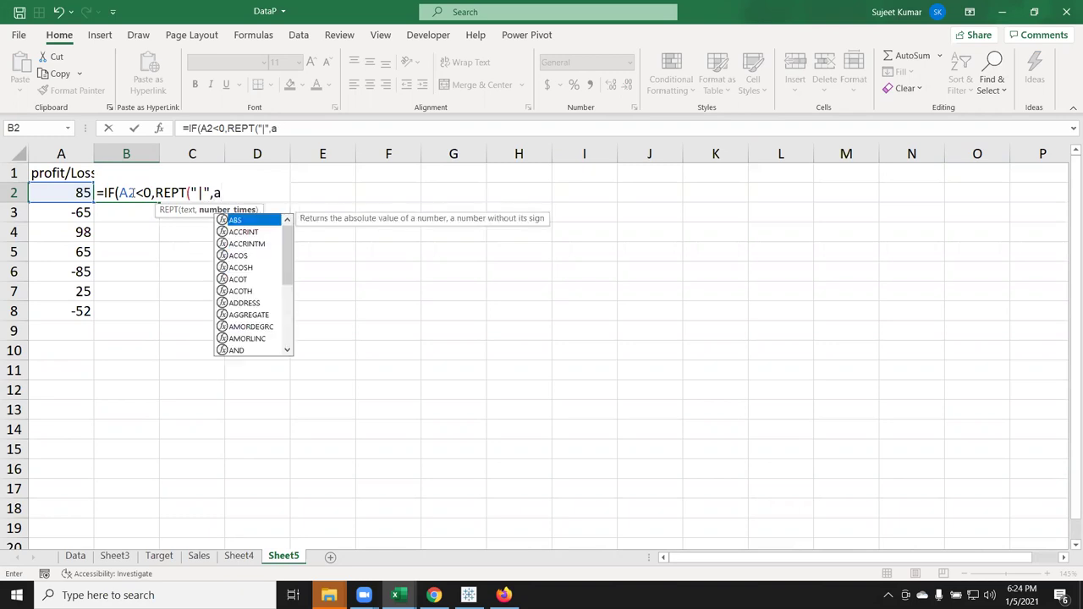
pyautogui.press('Tab')
pyautogui.press('Left')
pyautogui.write(')')
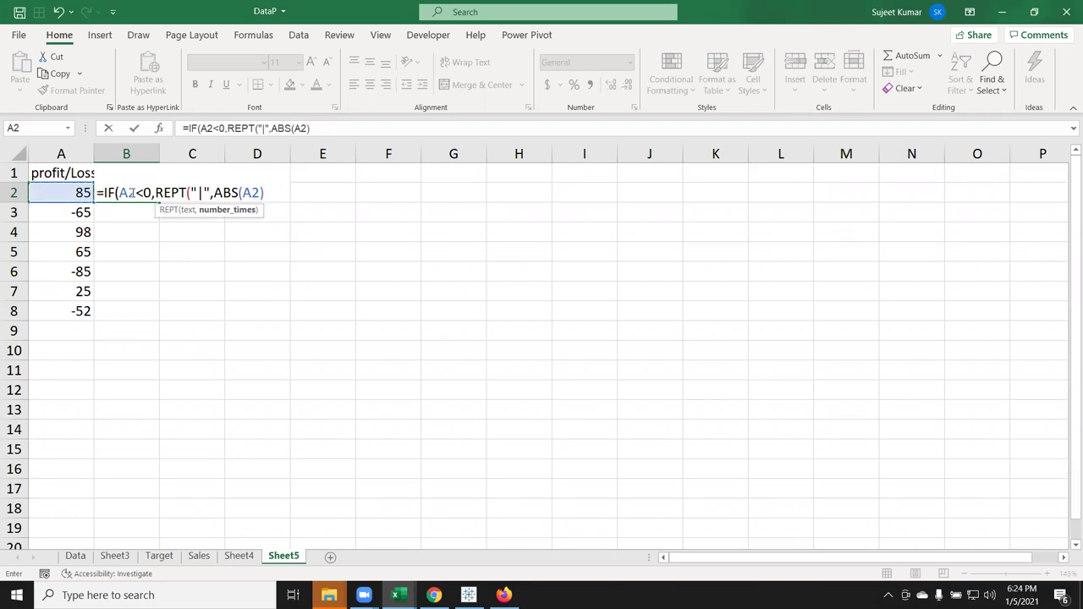
pyautogui.write('/5')
pyautogui.write('),"")')
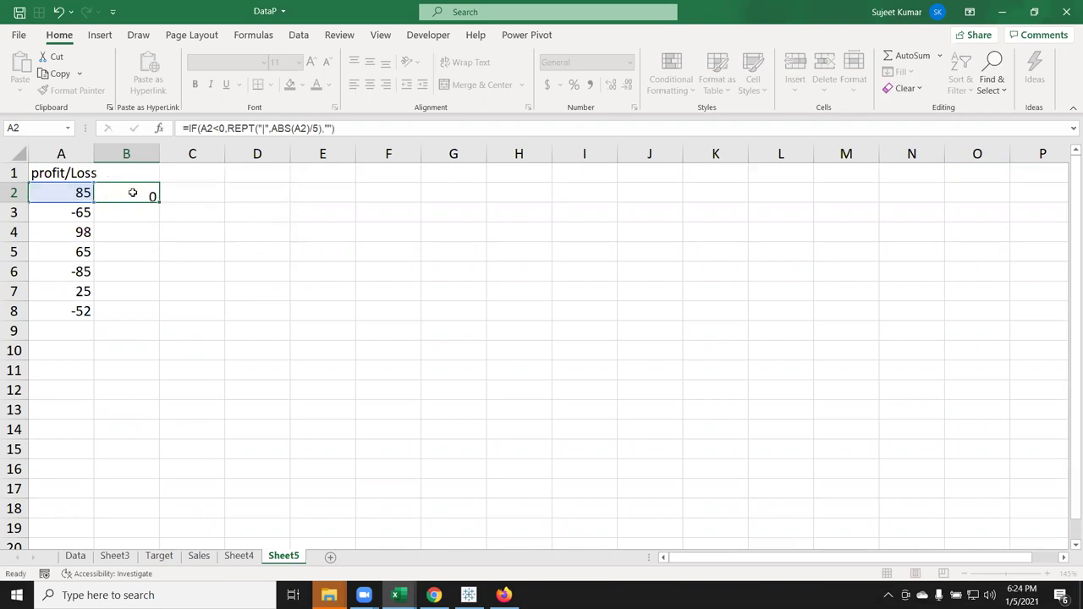
pyautogui.press('Return')
# Fill the B2 loss-bar formula down to B8
pyautogui.click(133, 192)
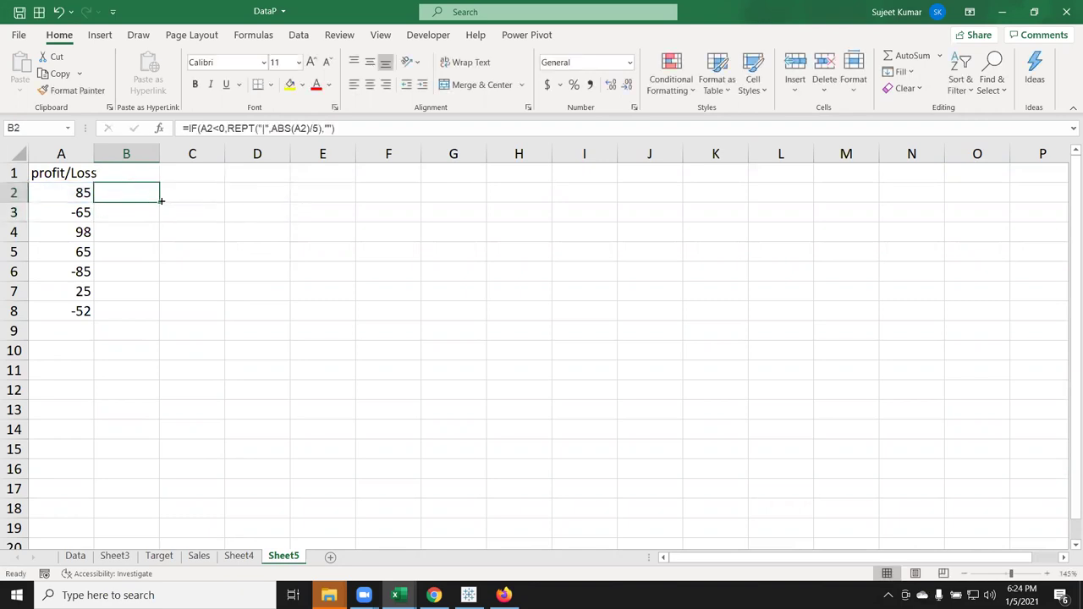
pyautogui.doubleClick(161, 201)
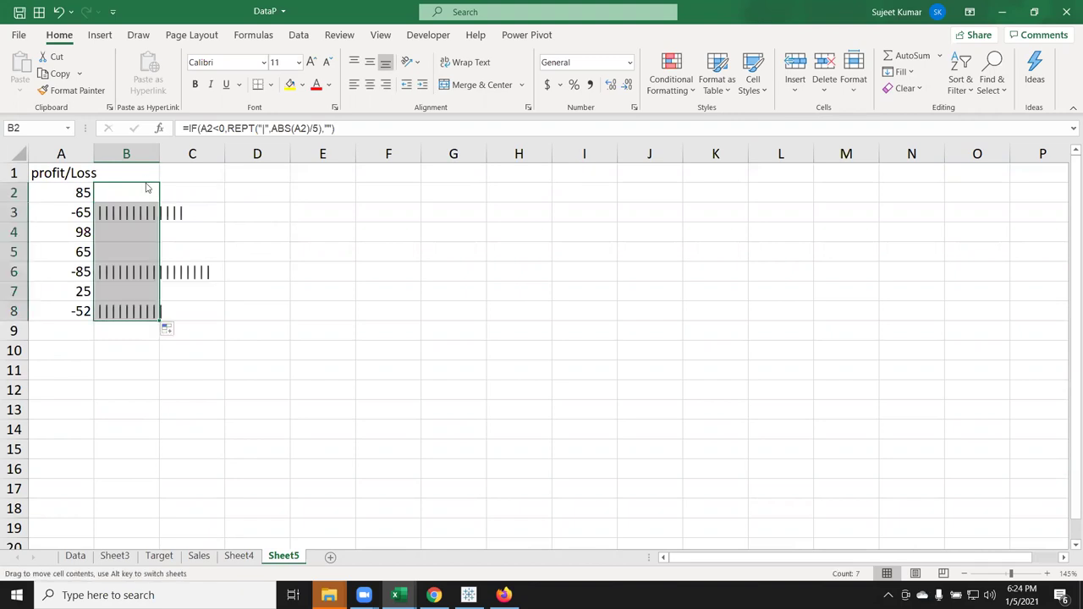
pyautogui.click(144, 193)
pyautogui.press('F2')
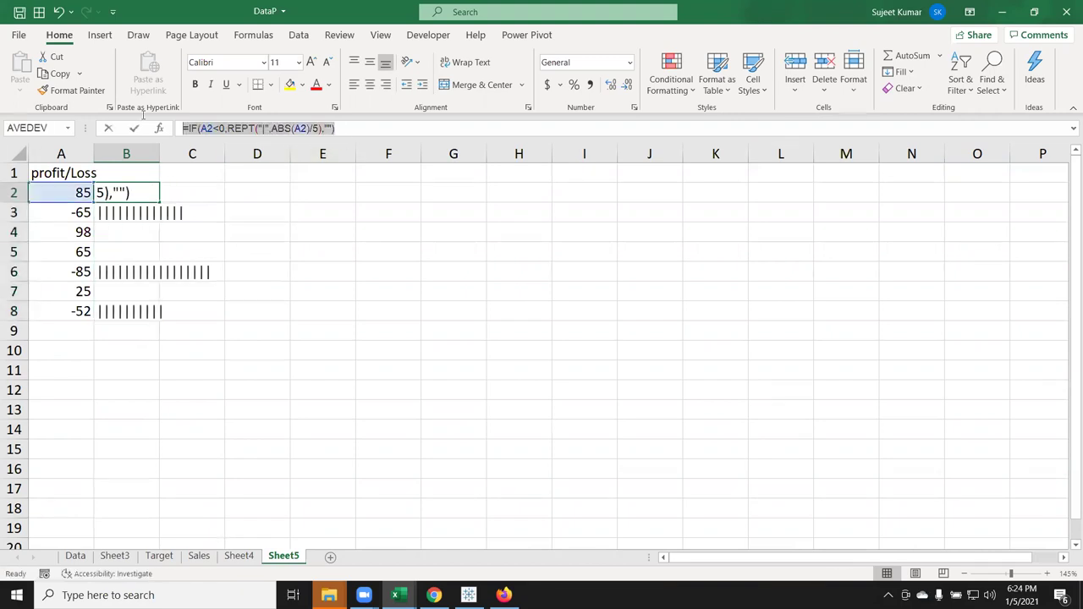
# Put the same formula in C2 with > instead of <, then fill it down to C8
pyautogui.click(180, 196)
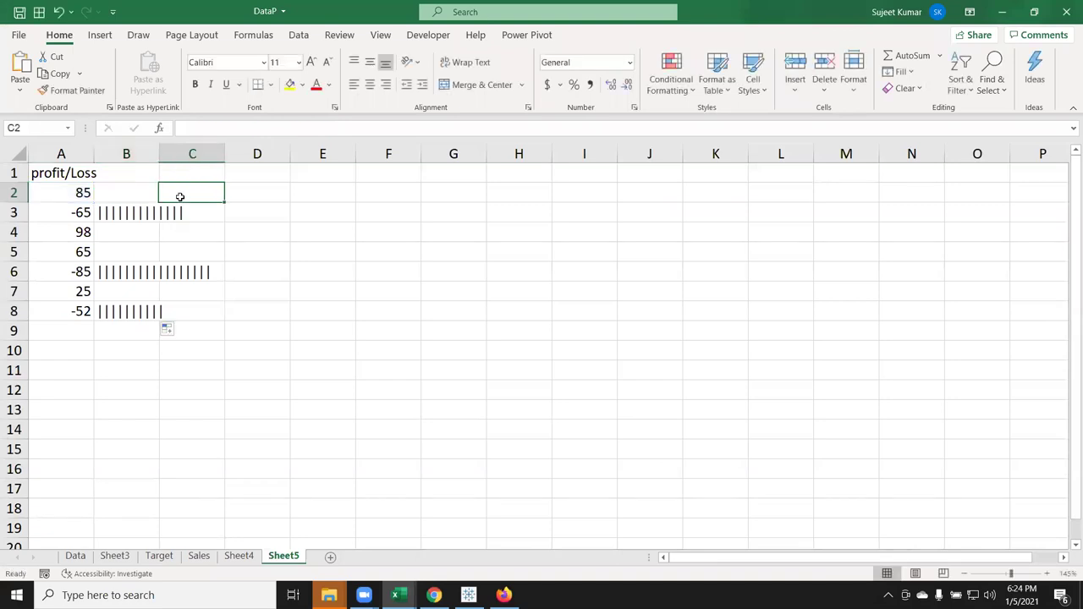
pyautogui.hotkey('ctrl', 'v')
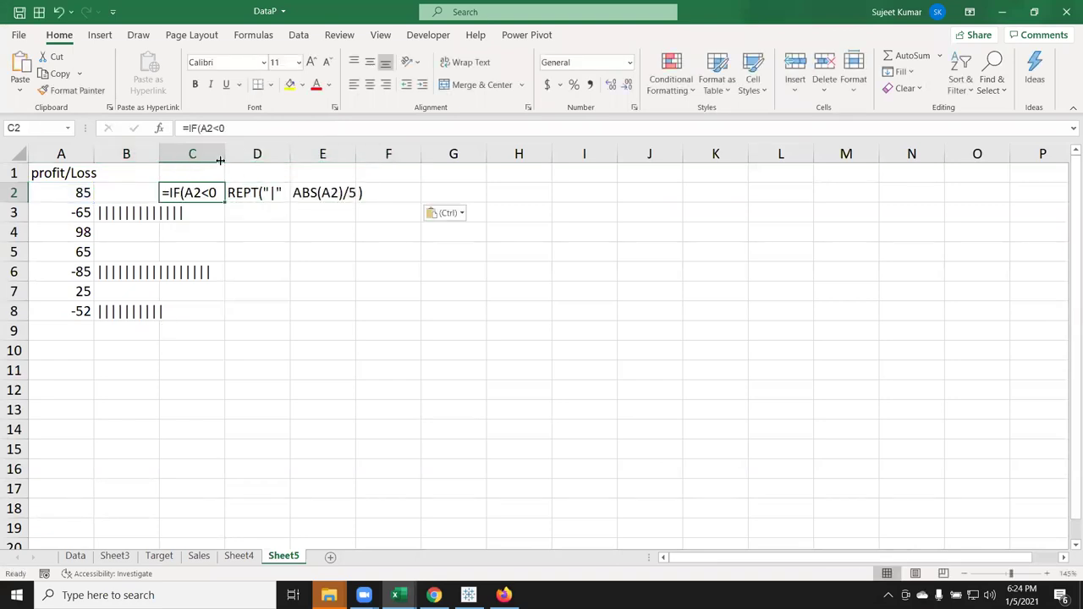
pyautogui.click(252, 252)
pyautogui.hotkey('ctrl', 'z')
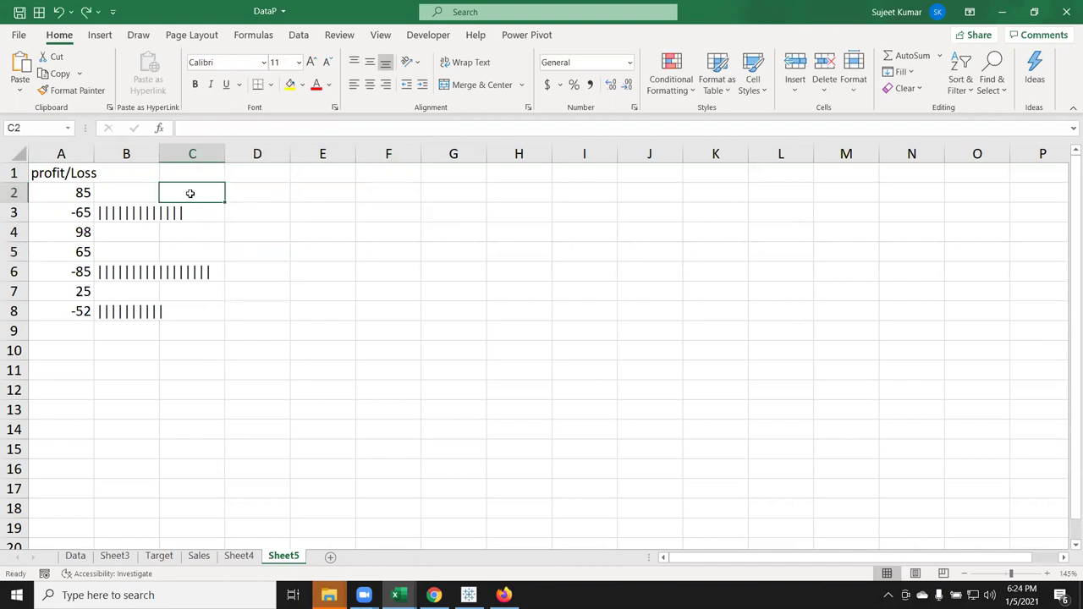
pyautogui.doubleClick(188, 197)
pyautogui.hotkey('ctrl', 'v')
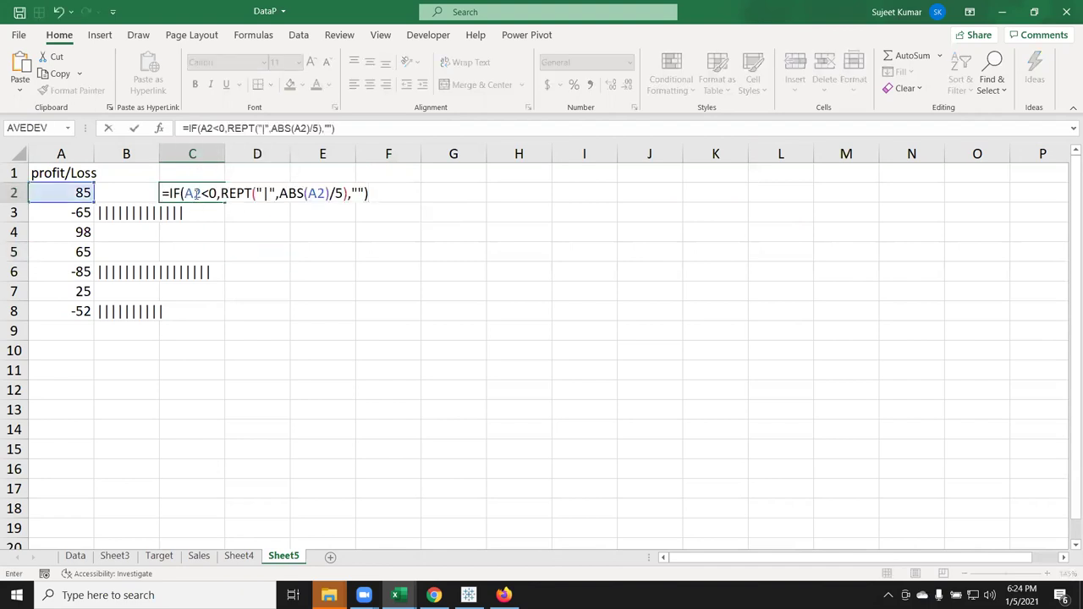
pyautogui.click(204, 194)
pyautogui.press('Delete')
pyautogui.write('>')
pyautogui.hotkey('ctrl', 'Return')
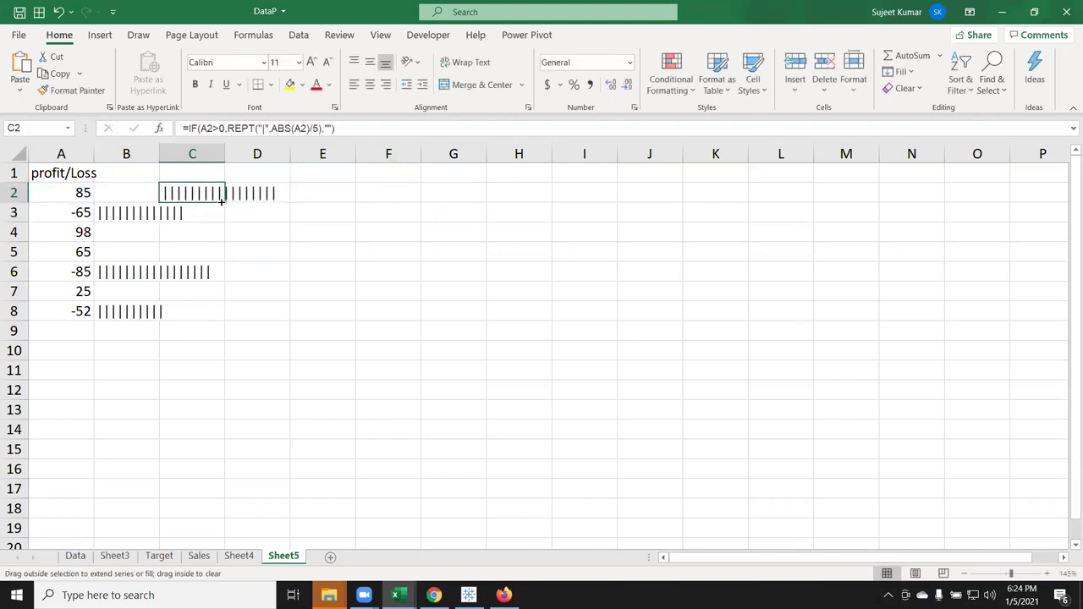
pyautogui.doubleClick(222, 201)
pyautogui.moveTo(134, 199); pyautogui.dragTo(181, 310)
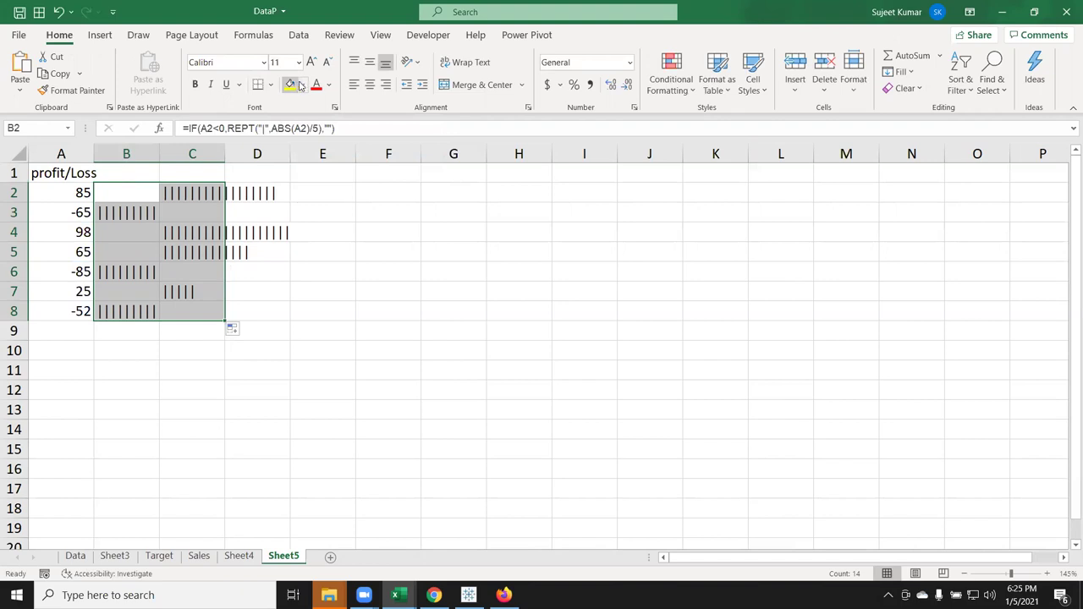
# Apply the Britannic Bold font to B2:C8 so the pipe bars become solid blocks
pyautogui.click(301, 85)
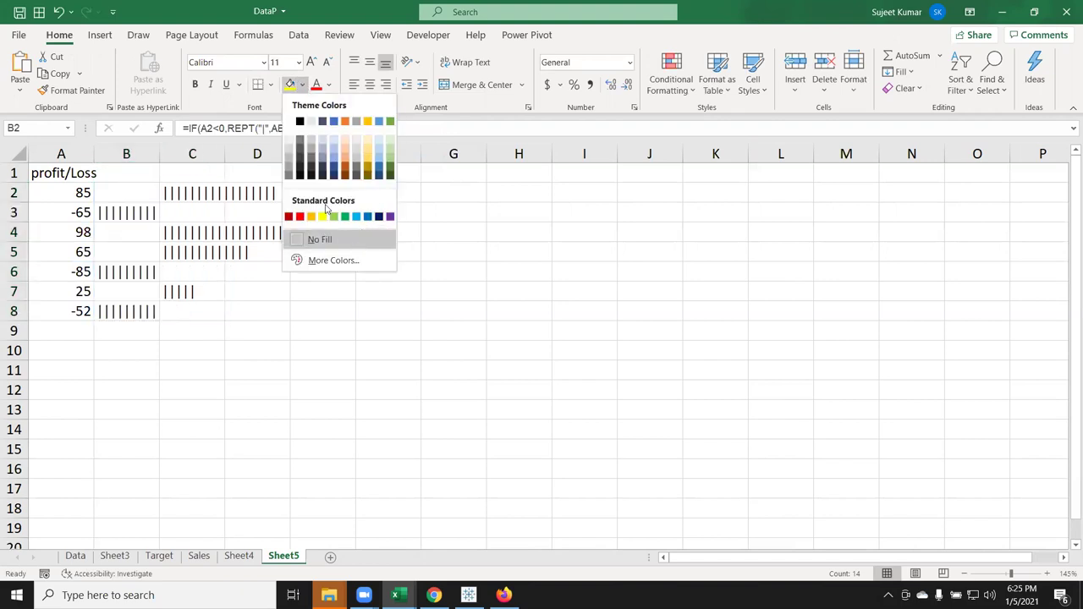
pyautogui.press('Escape')
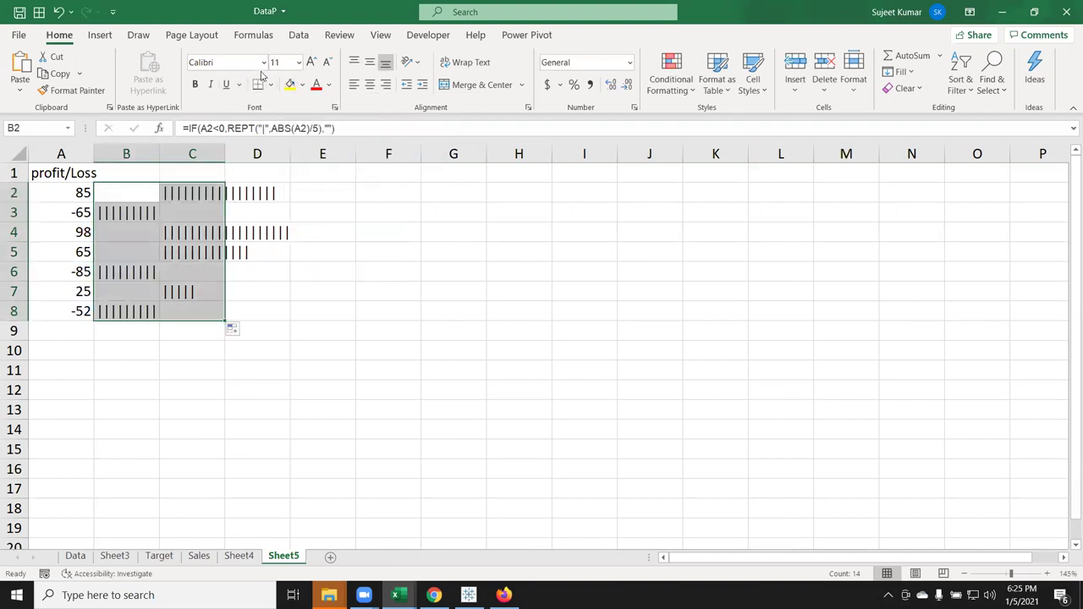
pyautogui.click(264, 62)
pyautogui.scroll(-3, 302, 334)
pyautogui.scroll(-3, 302, 348)
pyautogui.scroll(-3, 296, 364)
pyautogui.scroll(-2, 289, 350)
pyautogui.scroll(-1, 310, 387)
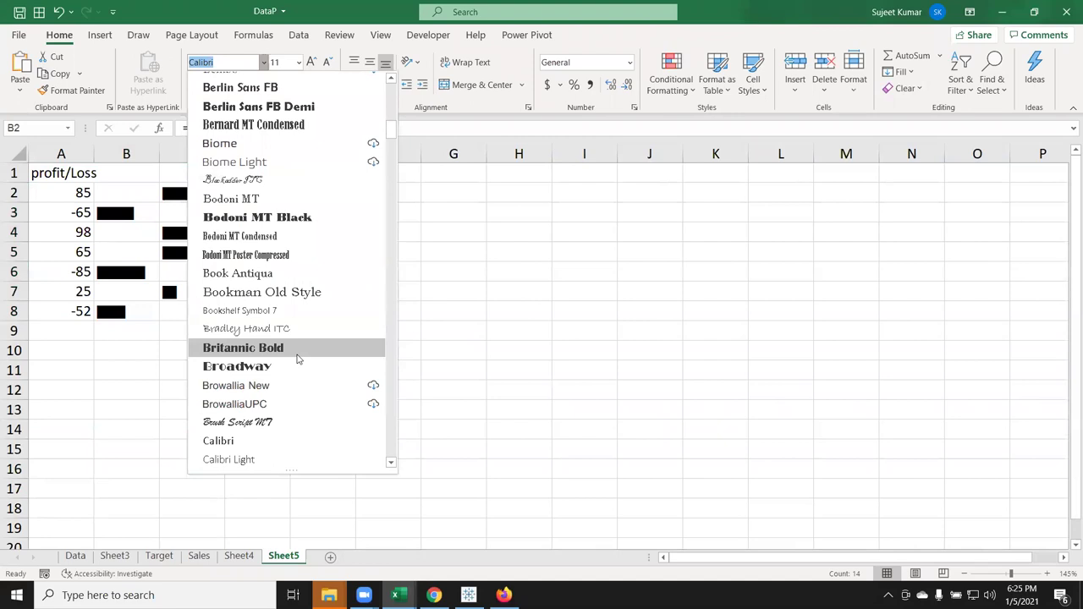
pyautogui.press('Escape')
pyautogui.click(269, 305)
pyautogui.click(149, 197)
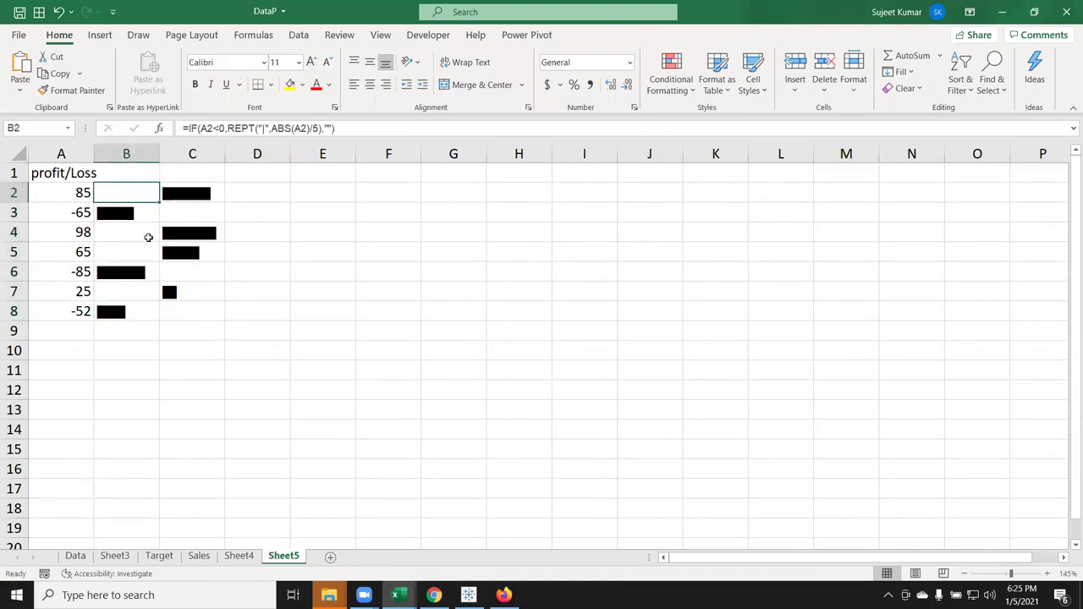
pyautogui.moveTo(149, 238); pyautogui.dragTo(144, 310)
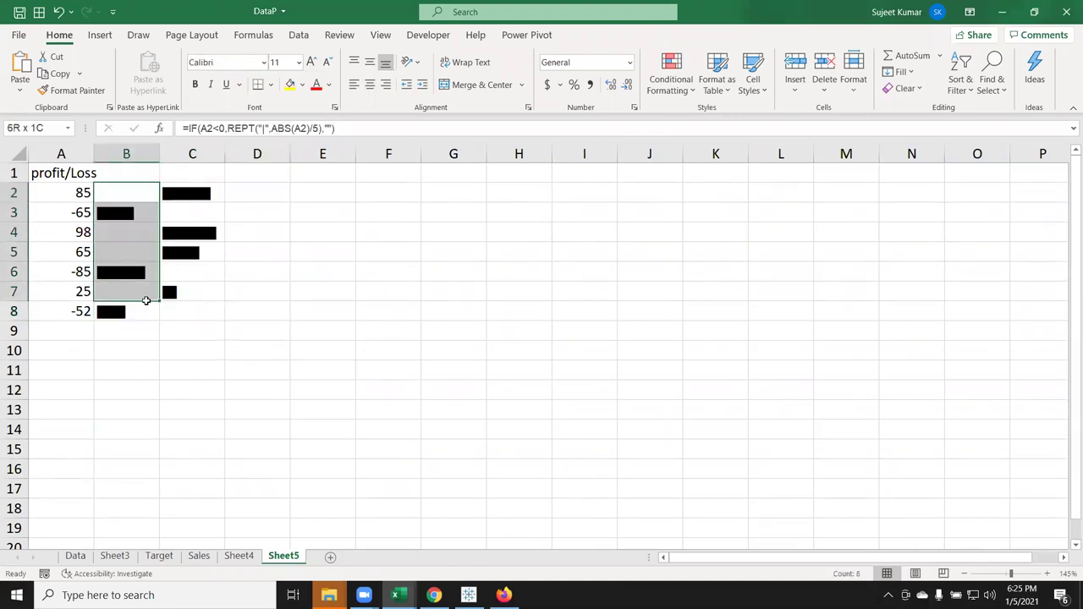
# Right-align the negative bars and give B2:B8 a right border as the vertical axis
pyautogui.click(385, 84)
pyautogui.moveTo(206, 185); pyautogui.dragTo(198, 328)
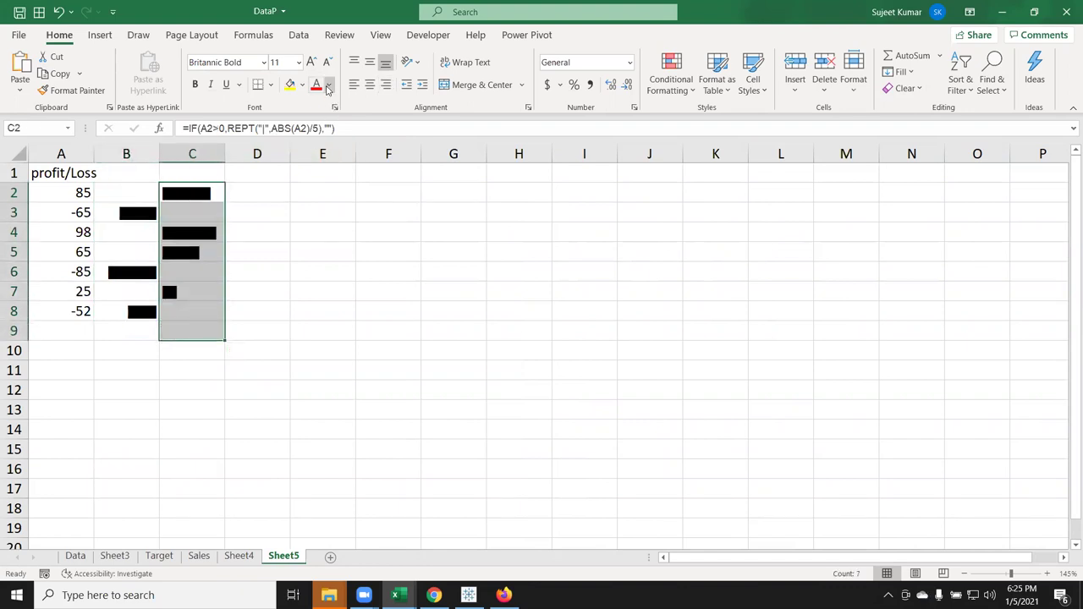
pyautogui.moveTo(187, 314); pyautogui.dragTo(193, 190)
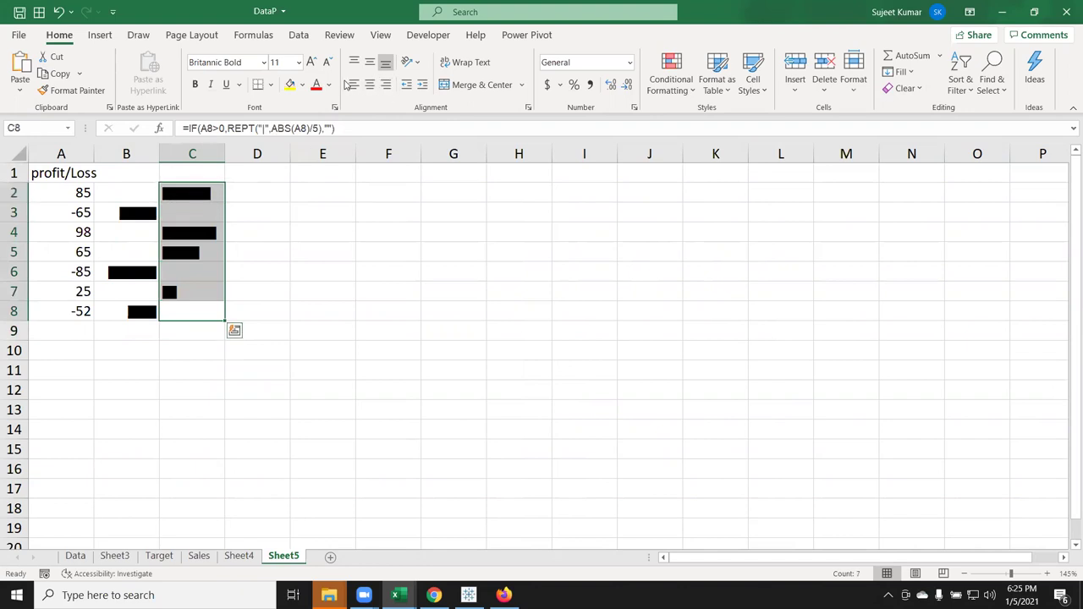
pyautogui.moveTo(145, 190); pyautogui.dragTo(145, 310)
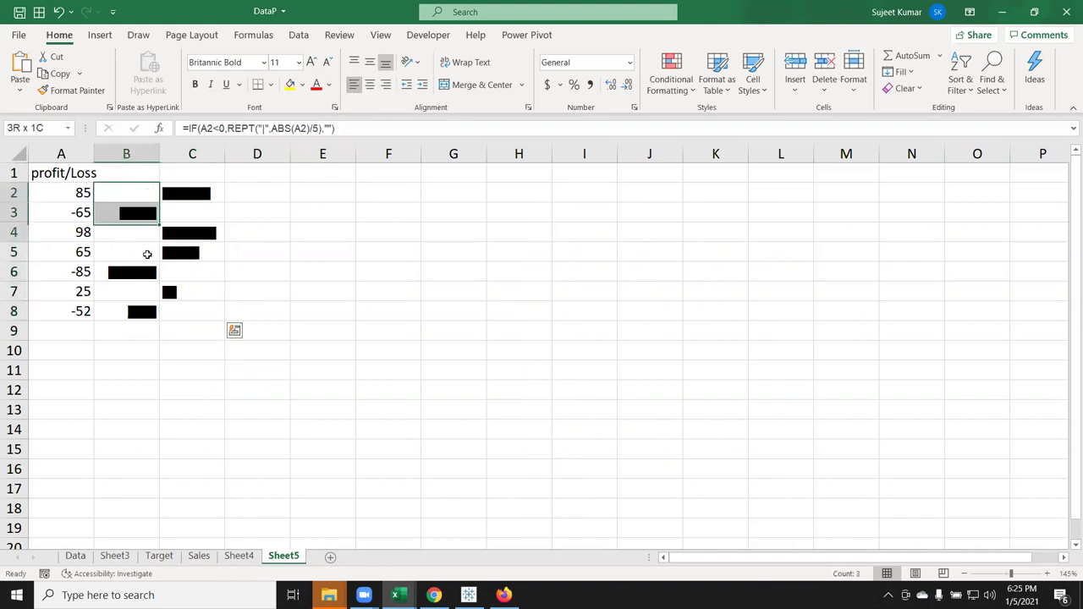
pyautogui.click(271, 84)
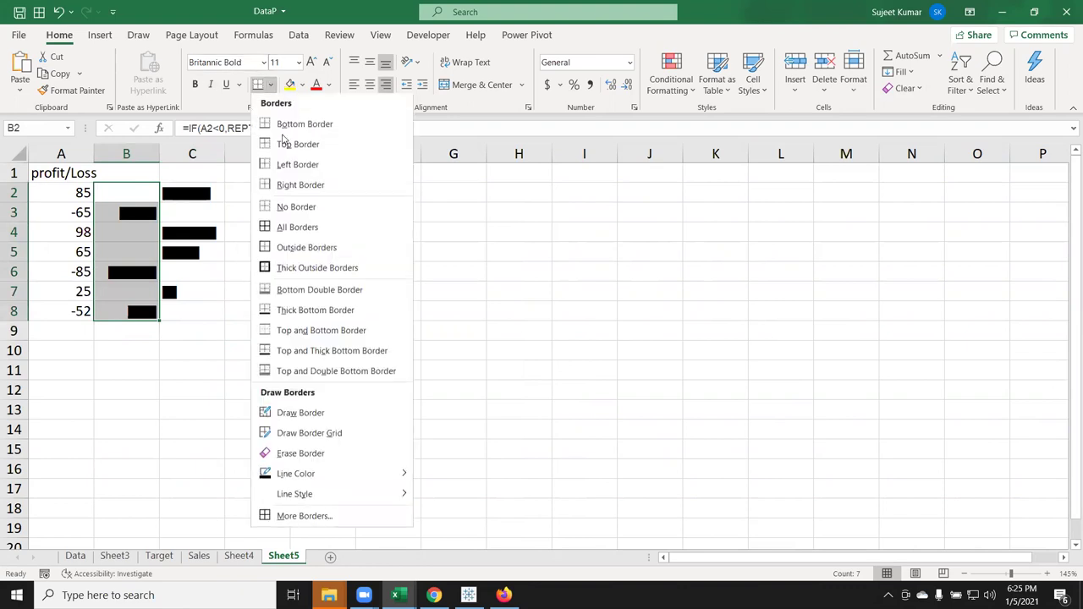
pyautogui.click(288, 185)
pyautogui.click(211, 331)
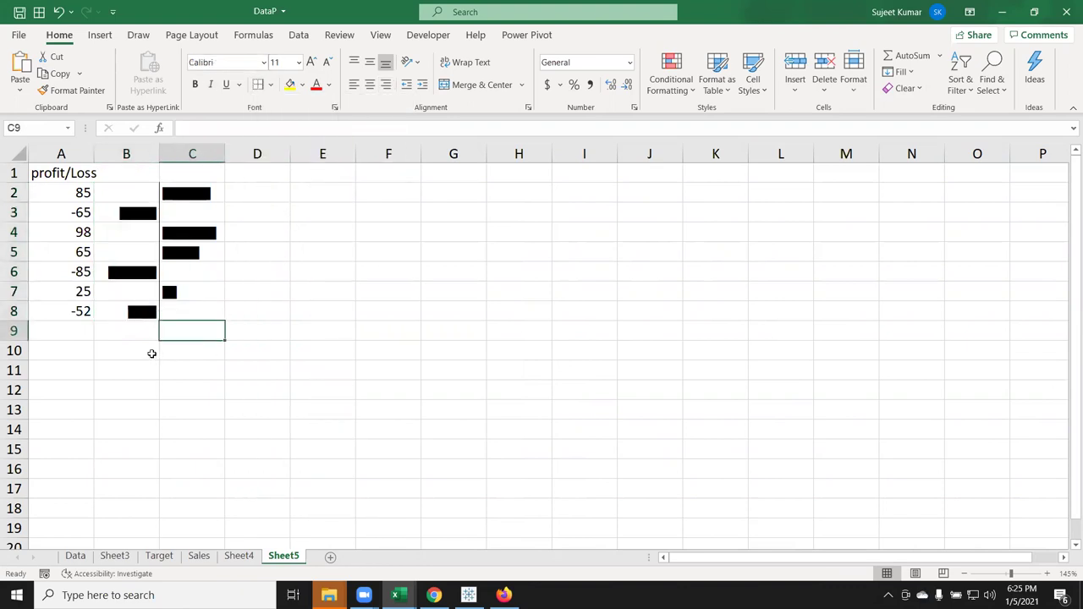
# Add a top border to B9:C9 as the horizontal axis under the bars
pyautogui.moveTo(127, 332); pyautogui.dragTo(169, 332)
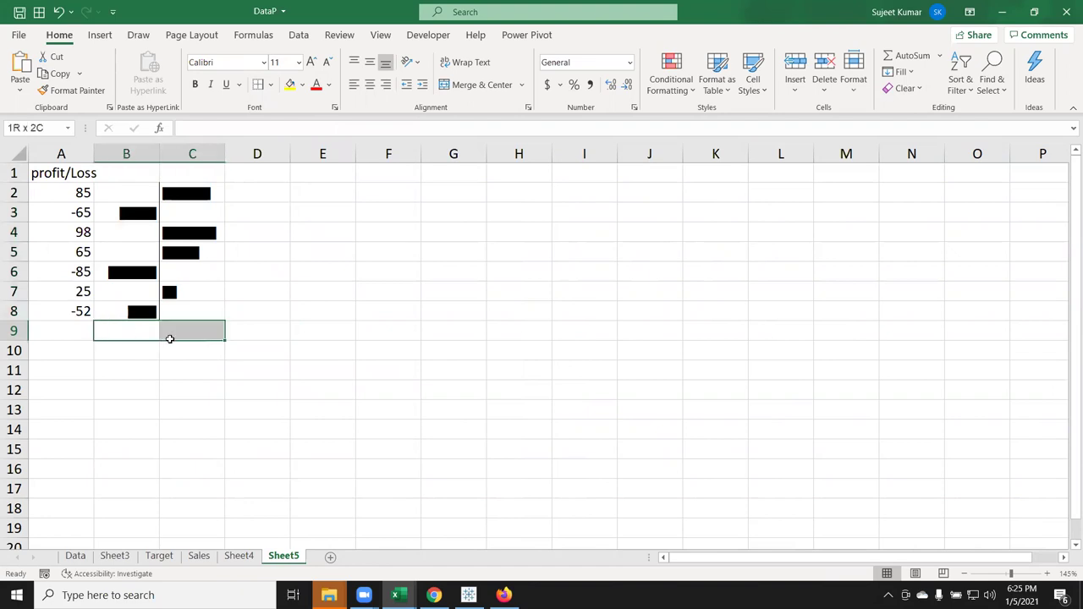
pyautogui.click(271, 85)
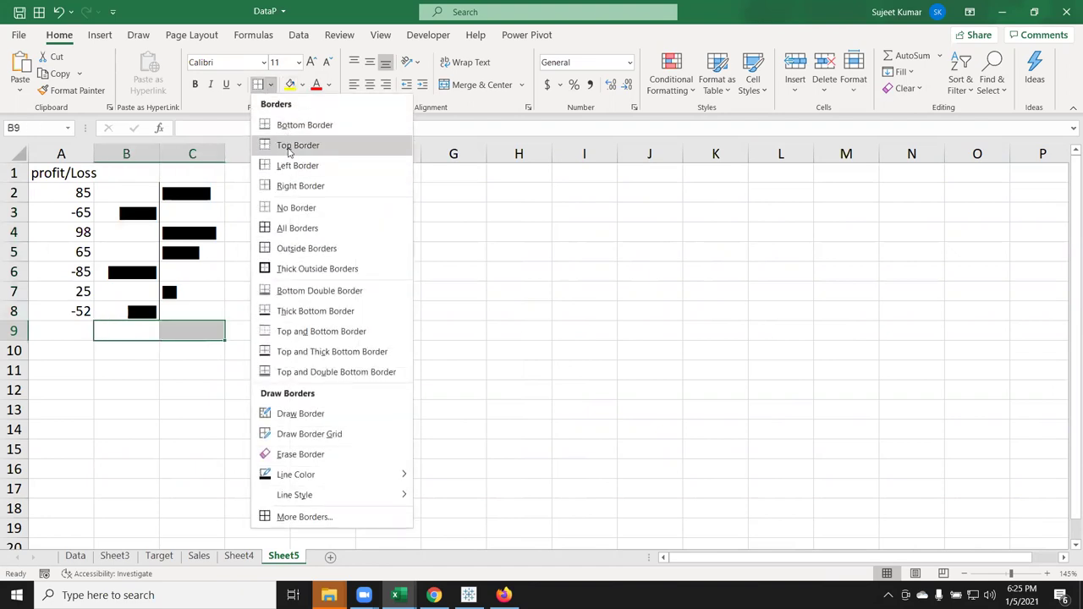
pyautogui.click(298, 145)
pyautogui.click(337, 249)
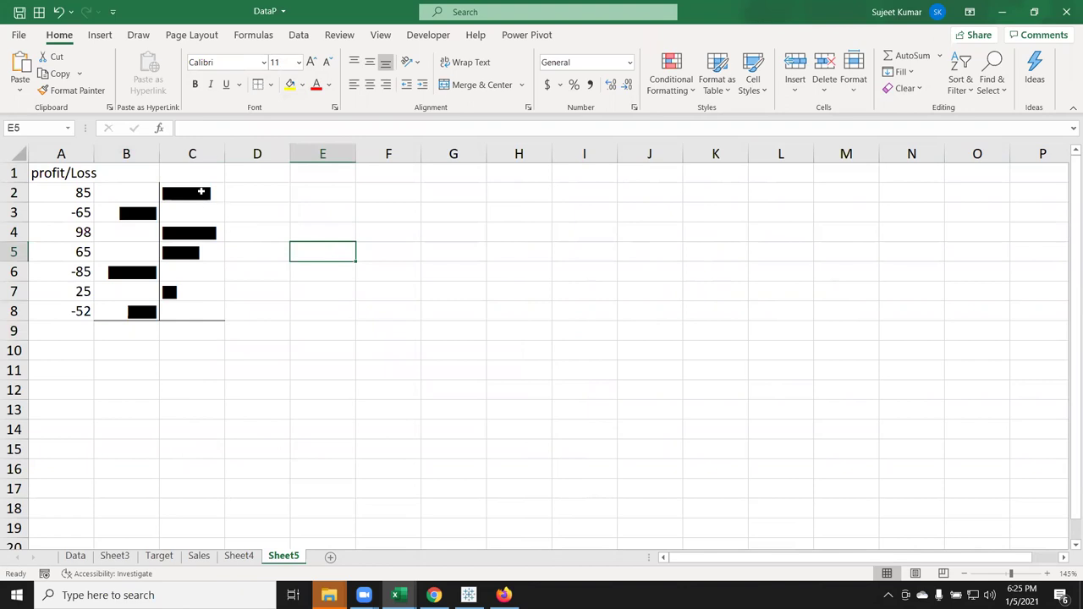
pyautogui.moveTo(202, 193); pyautogui.dragTo(212, 311)
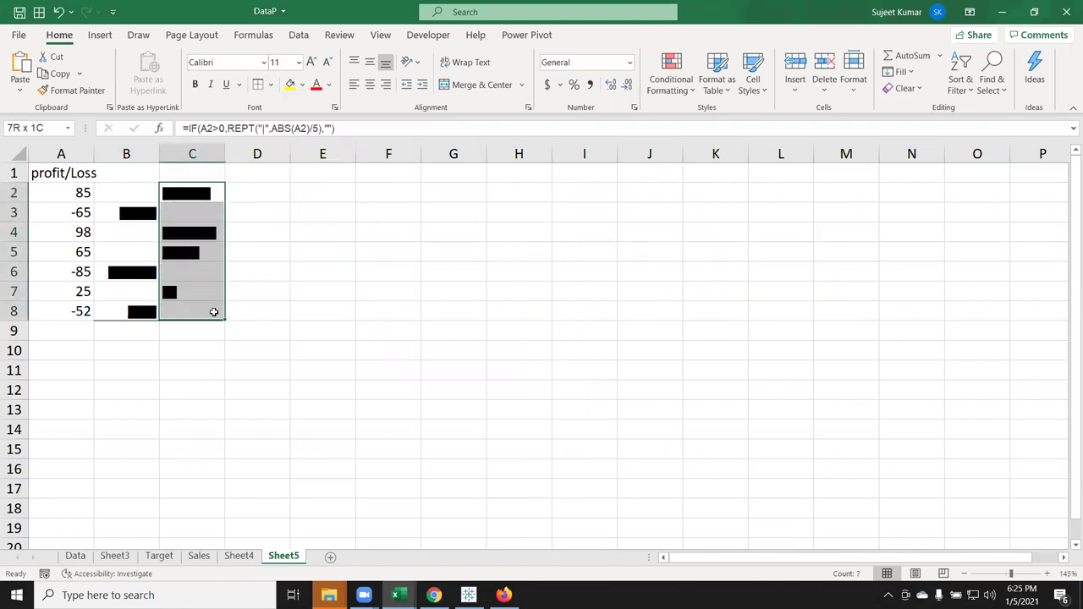
# Set the font colour of C2:C8 to green and B2:B8 to red
pyautogui.click(329, 84)
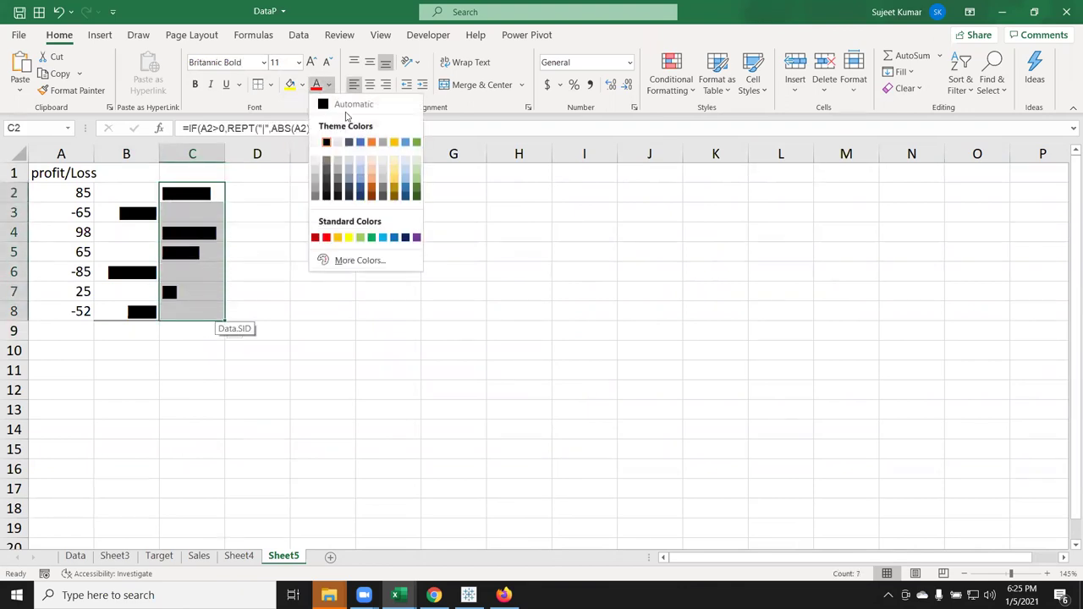
pyautogui.click(360, 238)
pyautogui.moveTo(145, 193); pyautogui.dragTo(134, 310)
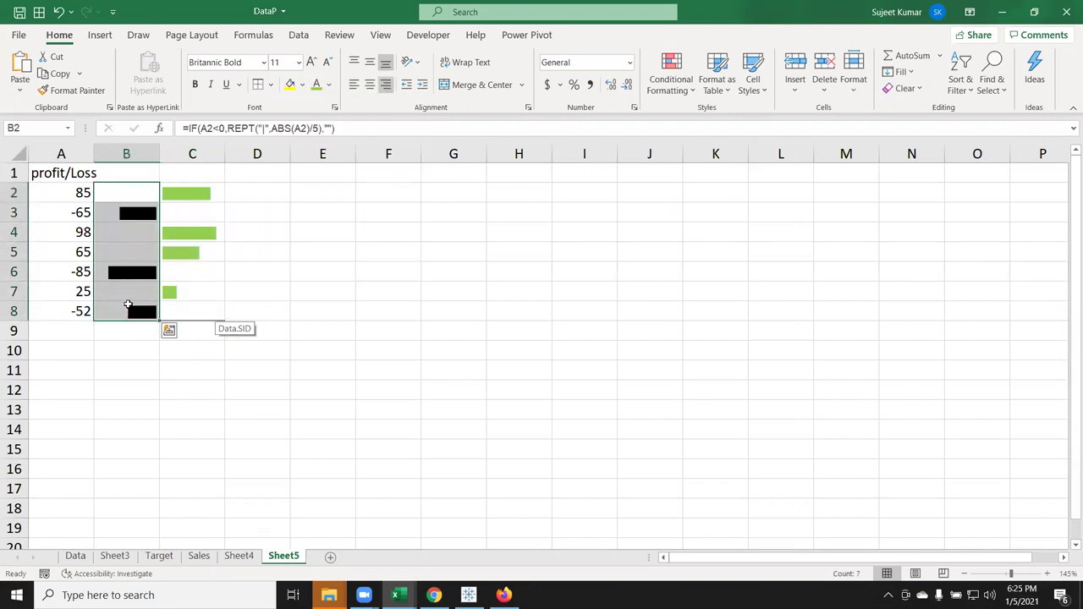
pyautogui.click(303, 84)
pyautogui.click(325, 91)
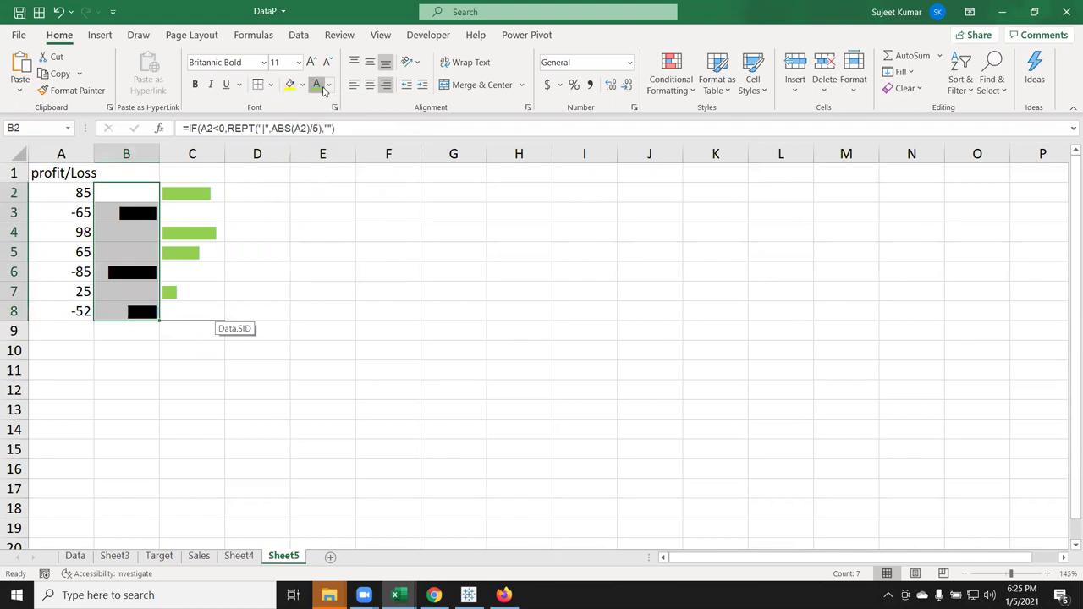
pyautogui.click(329, 86)
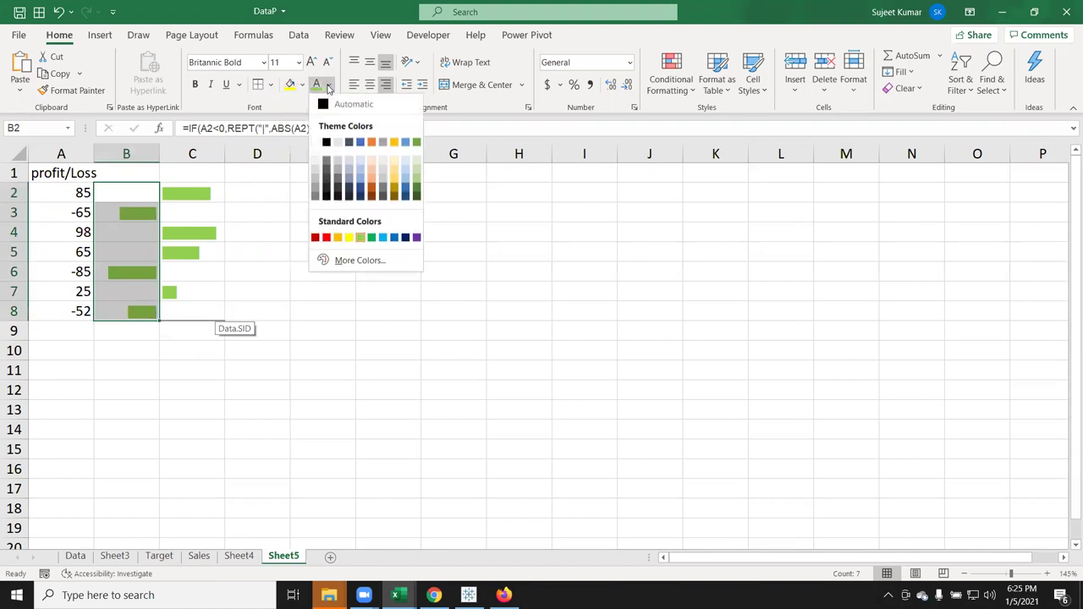
pyautogui.click(326, 237)
pyautogui.click(249, 330)
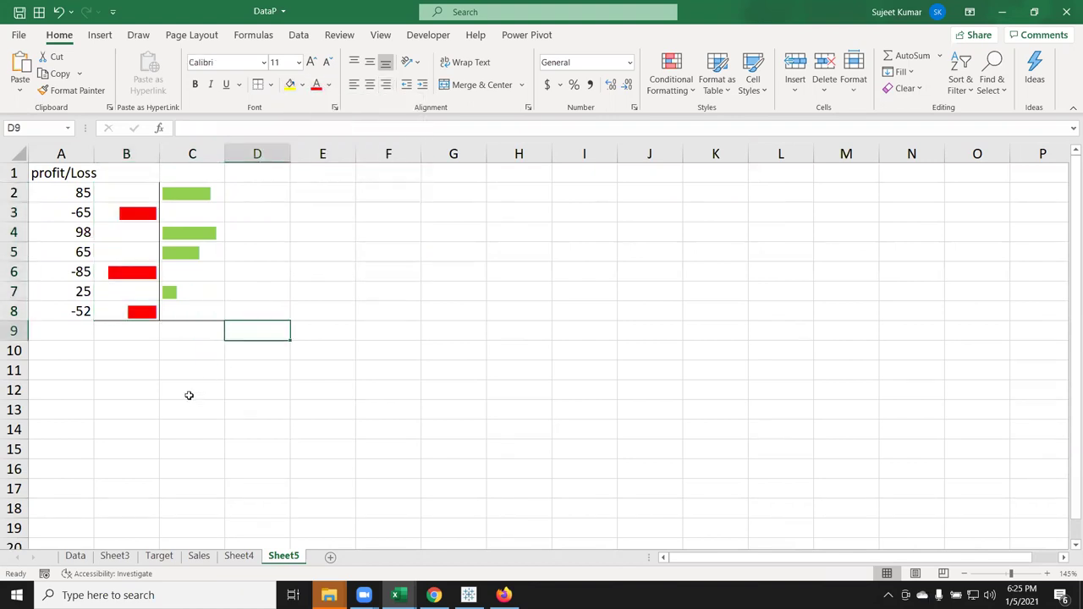
pyautogui.click(135, 340)
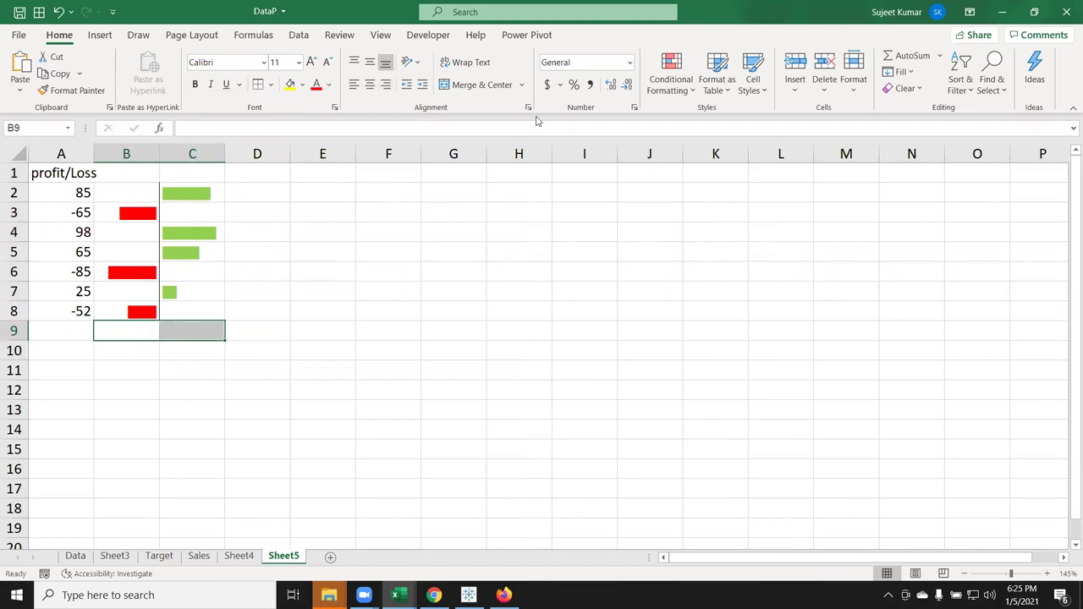
# Merge and centre B9:C9 with the axis label '(-) 0 (+)'
pyautogui.click(487, 89)
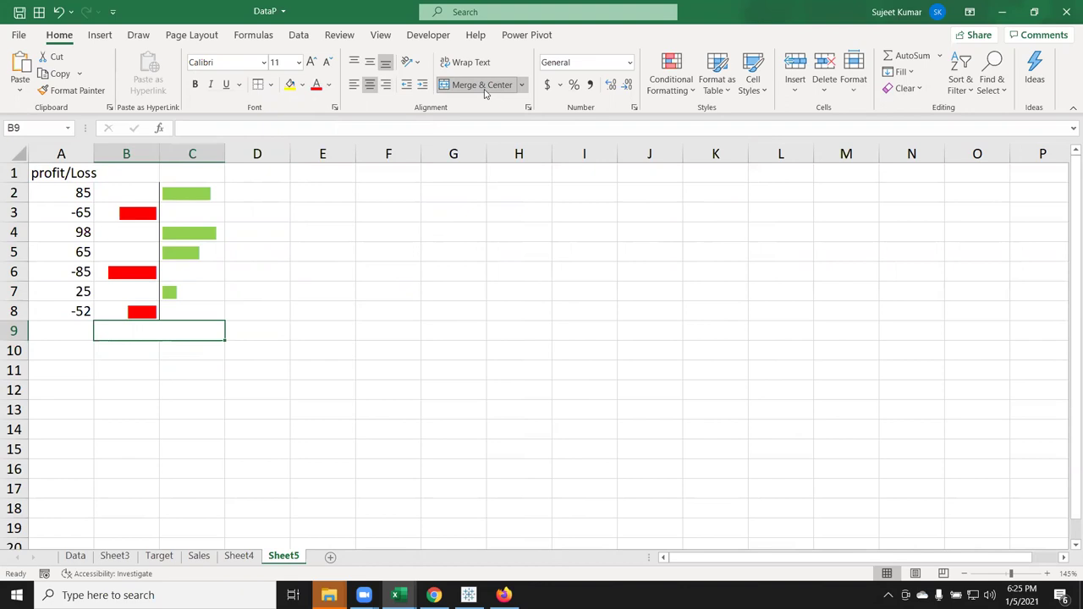
pyautogui.write('(-')
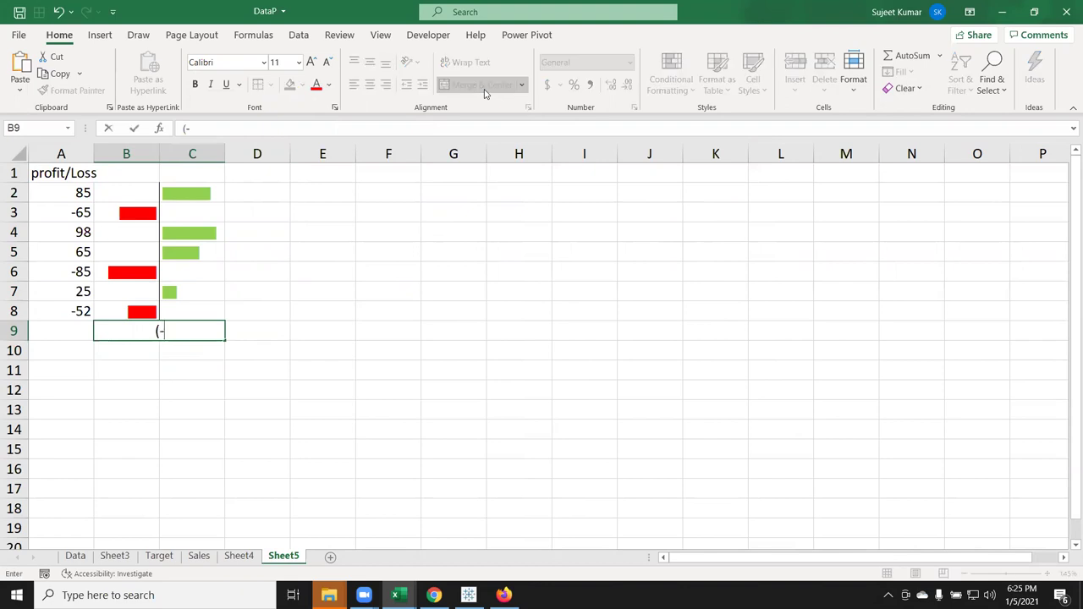
pyautogui.write(')')
pyautogui.write(' 0')
pyautogui.write(' (+')
pyautogui.write(')')
pyautogui.press('Return')
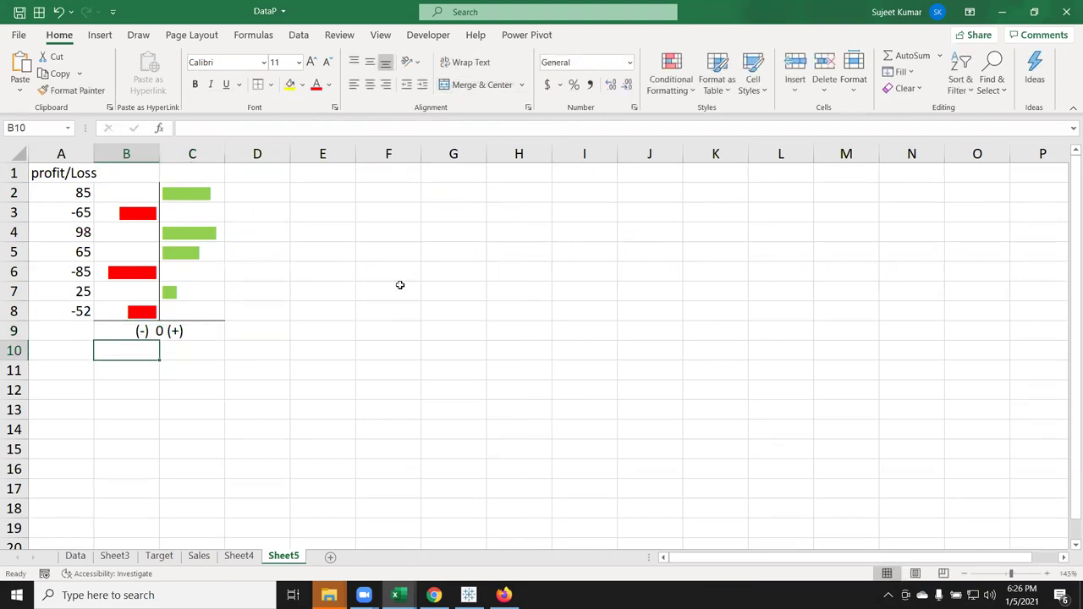
# Turn off Gridlines View under Page Layout so Sheet5 shows no gridlines
pyautogui.click(212, 37)
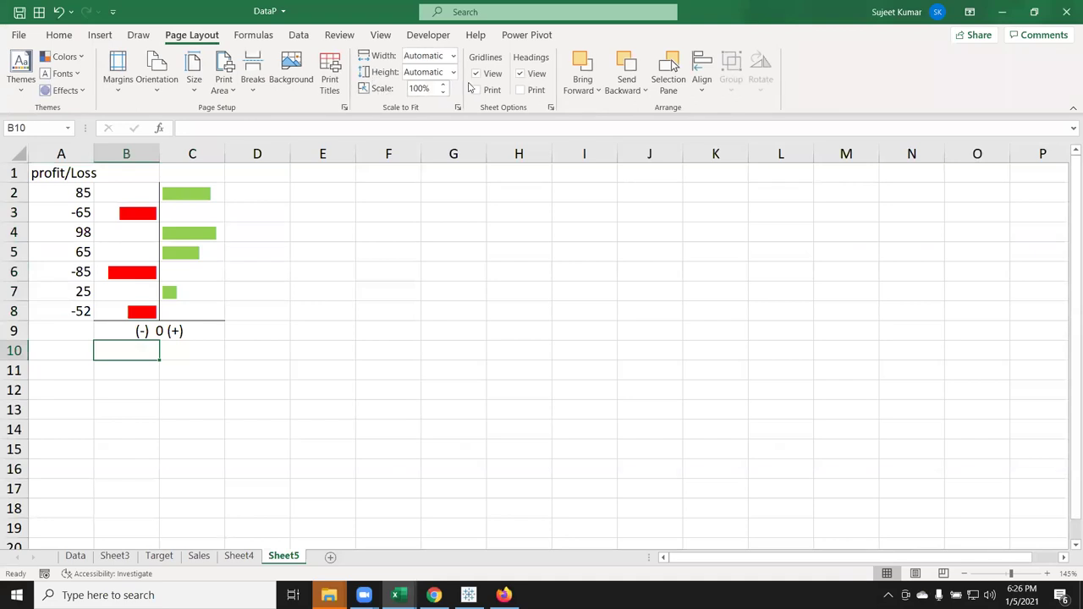
pyautogui.click(476, 74)
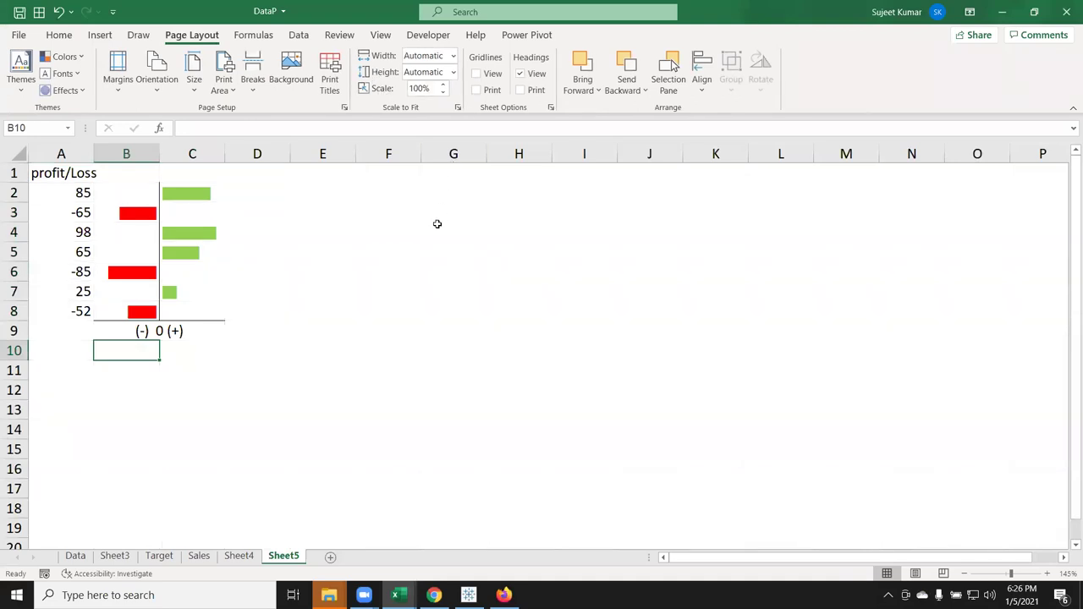
pyautogui.click(376, 345)
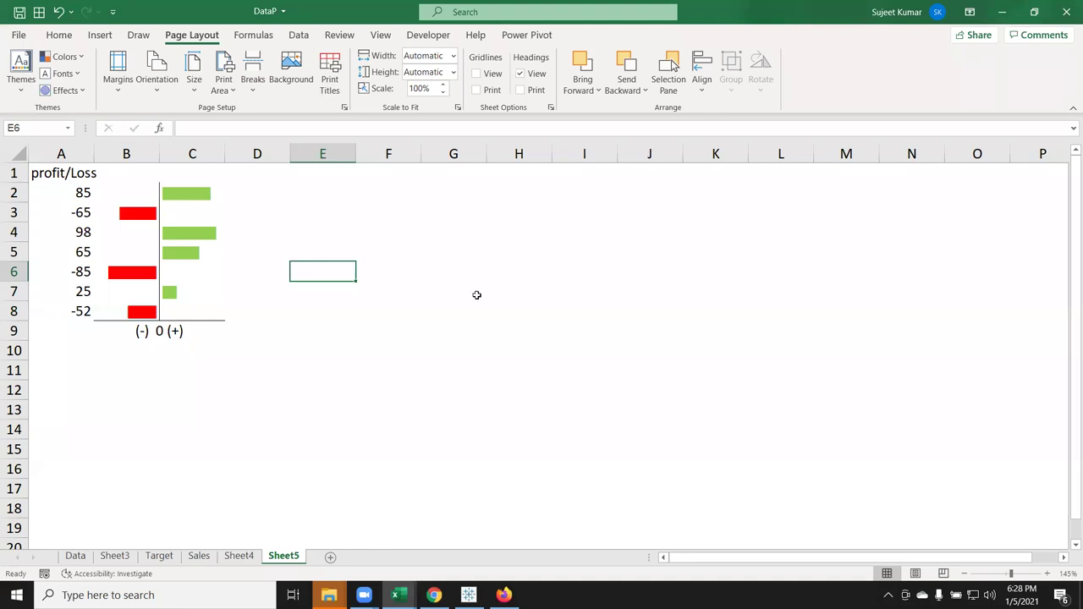
# Minimise Excel with Win+D, preview the Zoom windows, and underline the 'Join Demo Class at' heading
pyautogui.press('super+d')
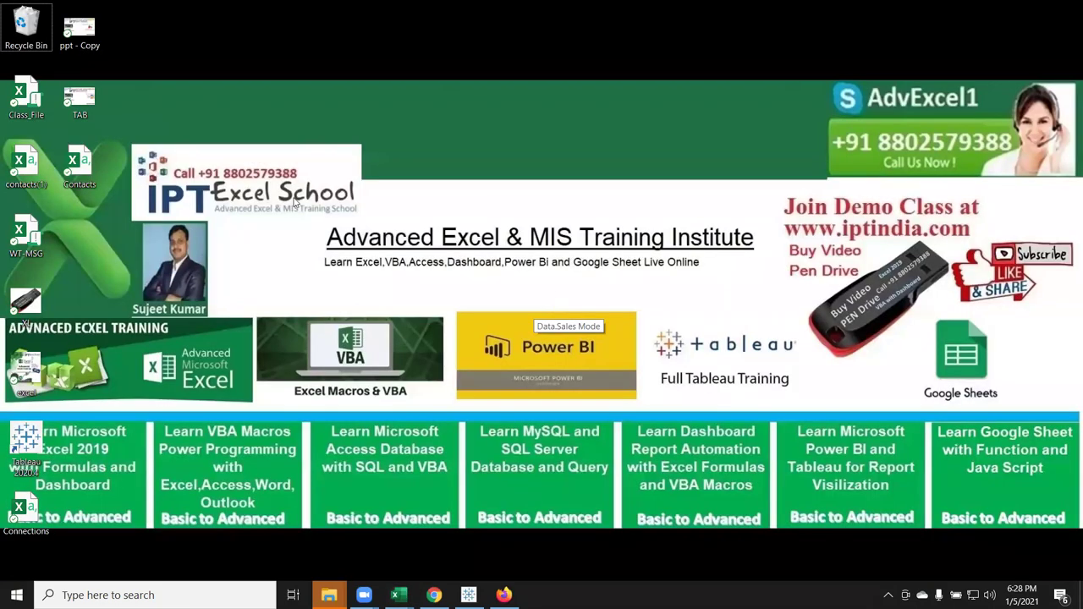
pyautogui.moveTo(131, 144); pyautogui.dragTo(664, 336)
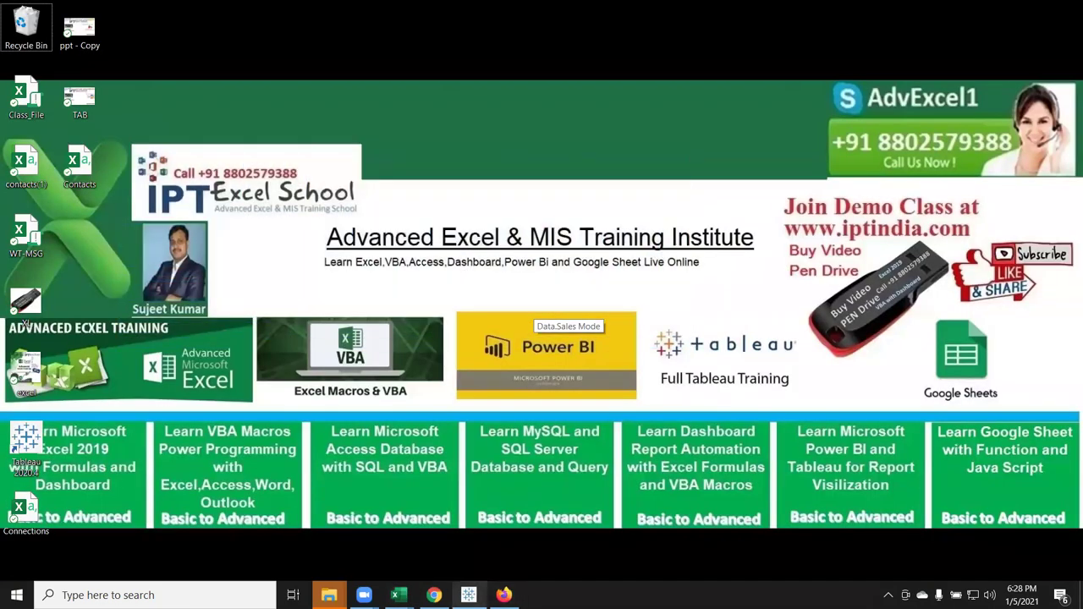
pyautogui.click(363, 595)
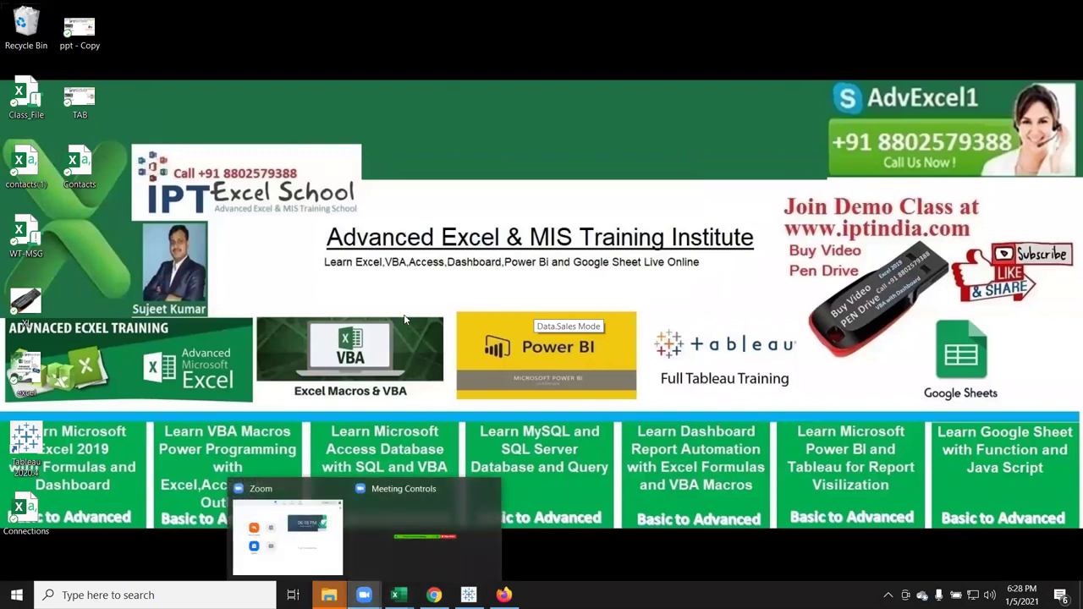
pyautogui.press('Escape')
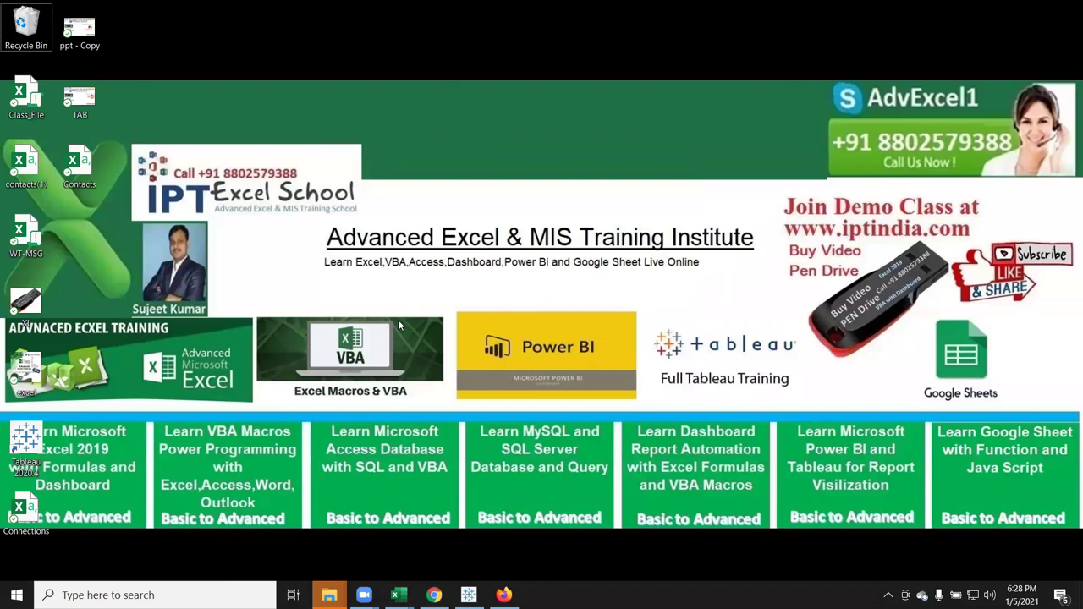
pyautogui.moveTo(777, 221); pyautogui.dragTo(987, 246)
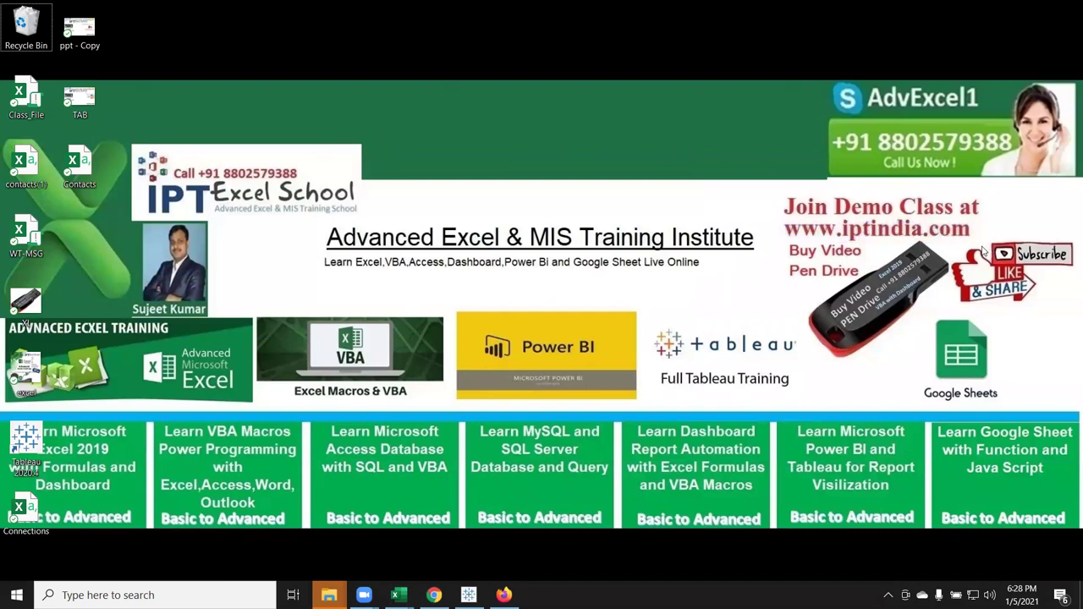